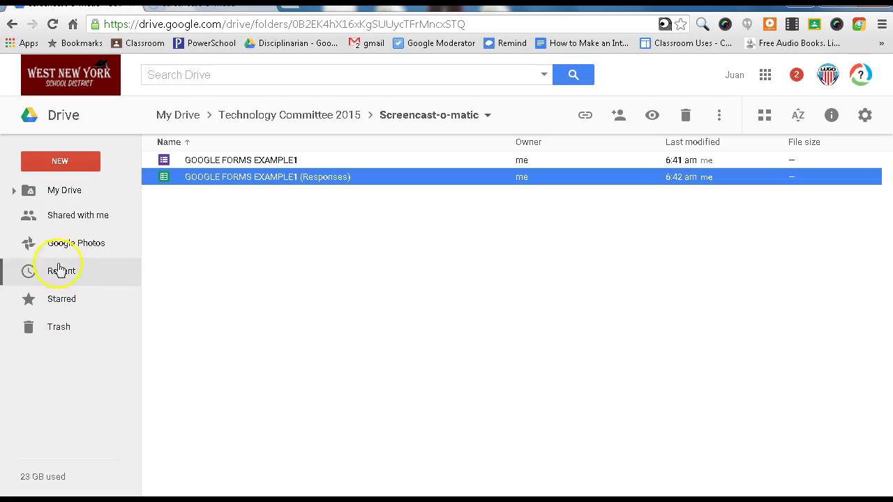
- Create a new blank Google Docs document from the NEW menu in the Screencast-o-matic folder
{"action": "left_click", "coordinate": [67, 165]}
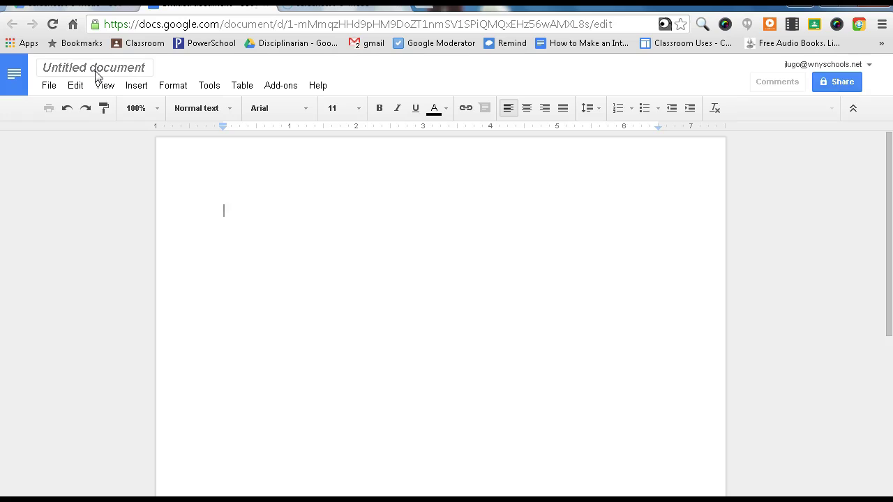
- Rename 'Untitled document' to 'WRITING RUBRIC', correcting the mistyped first attempt
{"action": "left_click", "coordinate": [95, 71]}
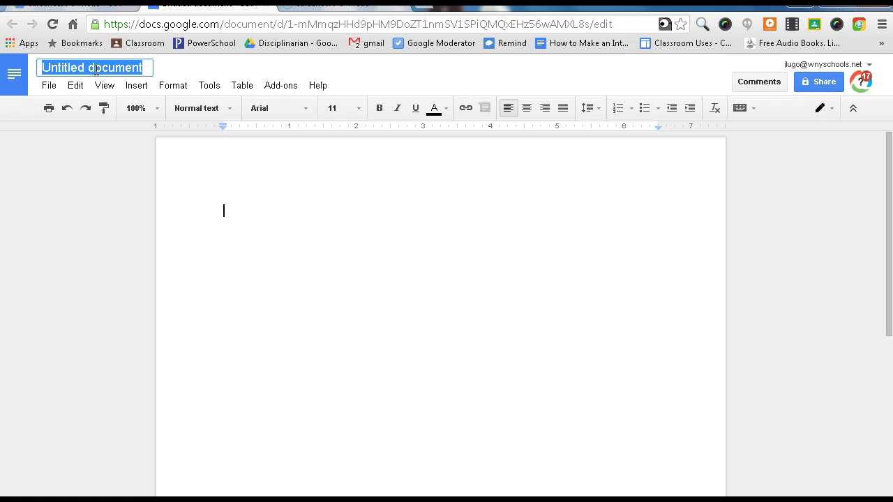
{"action": "type", "text": "wRITING"}
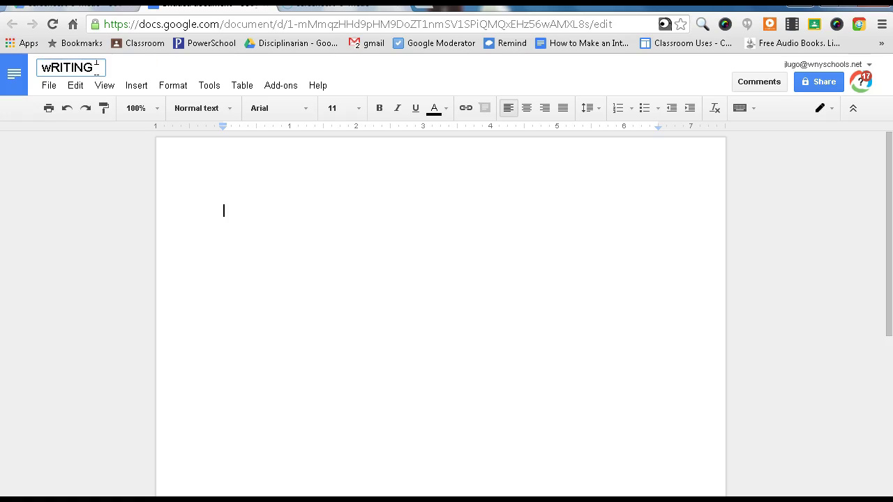
{"action": "key", "text": "BackSpace"}
{"action": "key", "text": "BackSpace"}
{"action": "key", "text": "BackSpace"}
{"action": "key", "text": "BackSpace"}
{"action": "key", "text": "BackSpace"}
{"action": "key", "text": "BackSpace"}
{"action": "key", "text": "BackSpace"}
{"action": "type", "text": "WRITIN"}
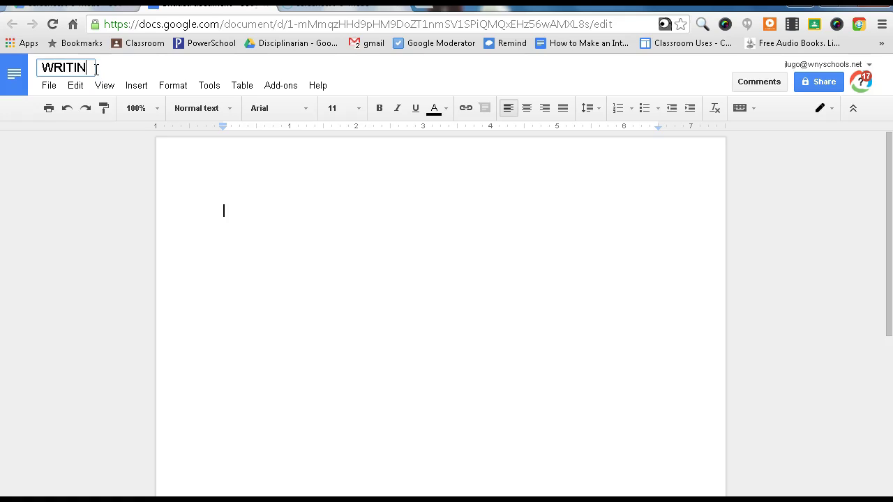
{"action": "type", "text": "G RUBRIC"}
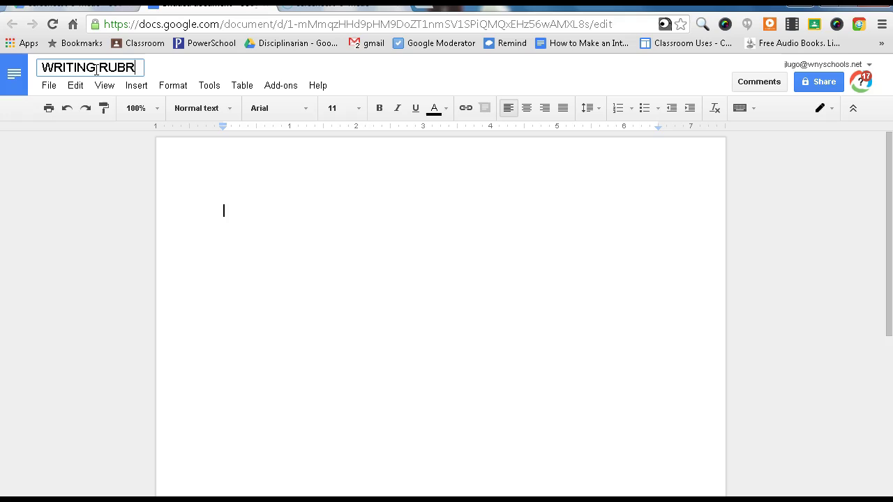
{"action": "left_click", "coordinate": [96, 69]}
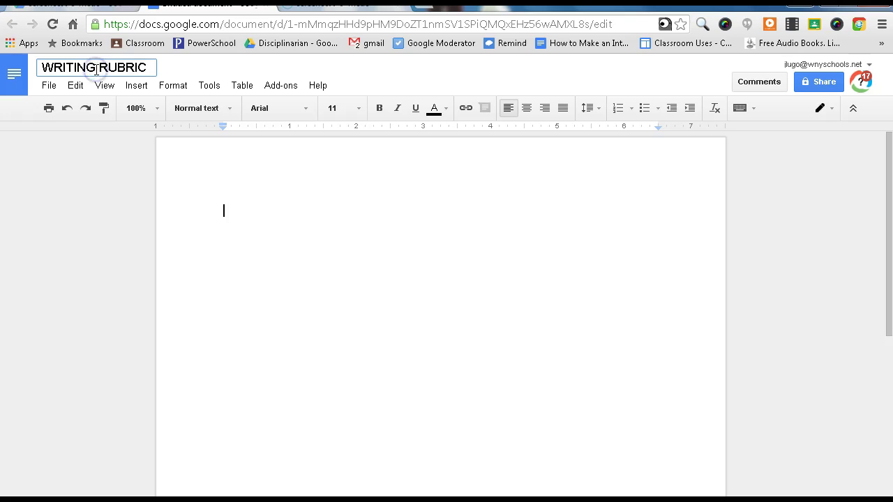
{"action": "left_click", "coordinate": [95, 69]}
{"action": "double_click", "coordinate": [96, 69]}
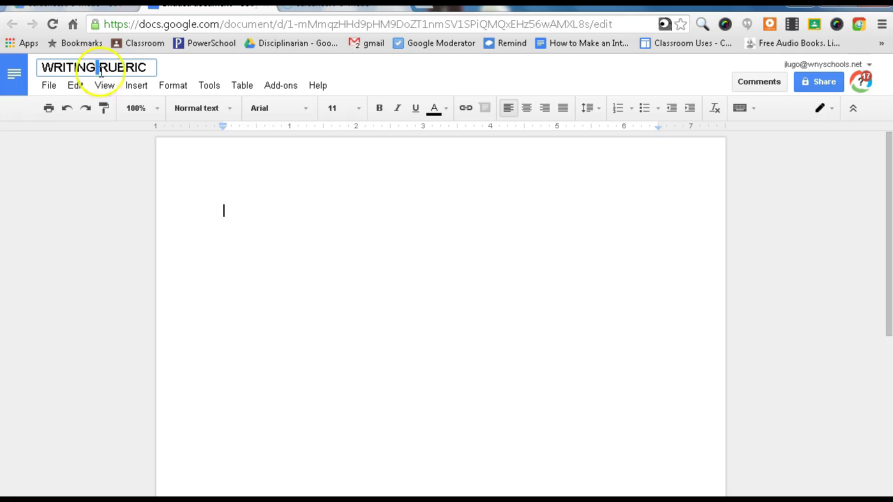
{"action": "left_click", "coordinate": [272, 89]}
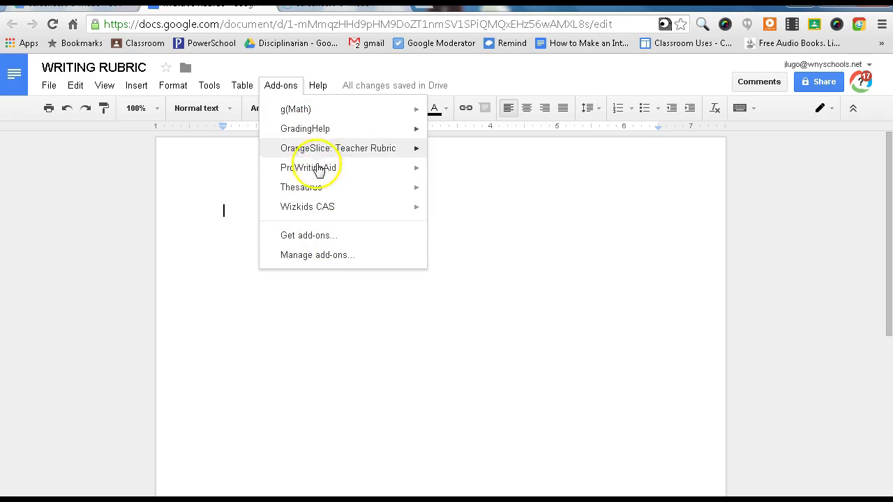
{"action": "left_click", "coordinate": [314, 234]}
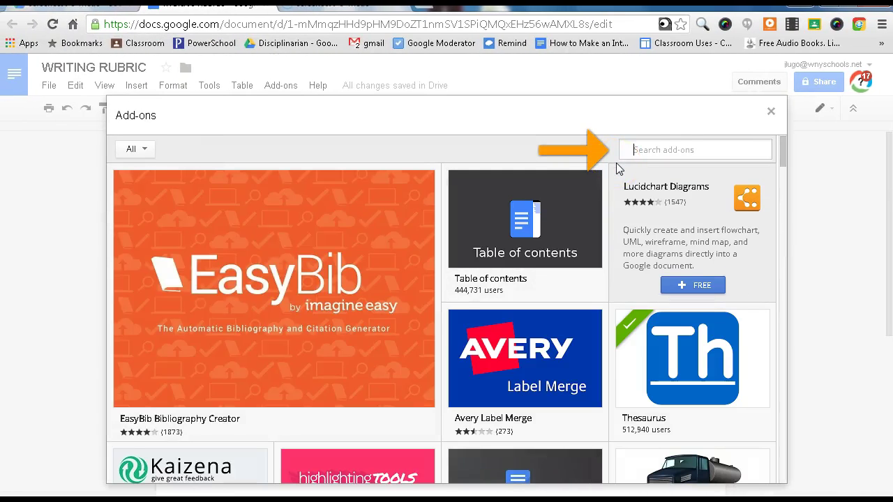
{"action": "type", "text": "ORANGE CL"}
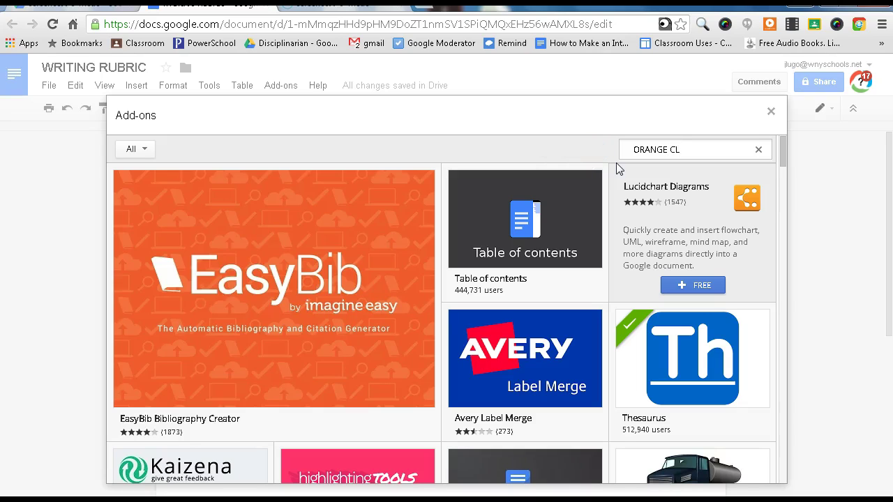
{"action": "key", "text": "BackSpace"}
{"action": "key", "text": "BackSpace"}
{"action": "type", "text": "SLICE"}
{"action": "key", "text": "Return"}
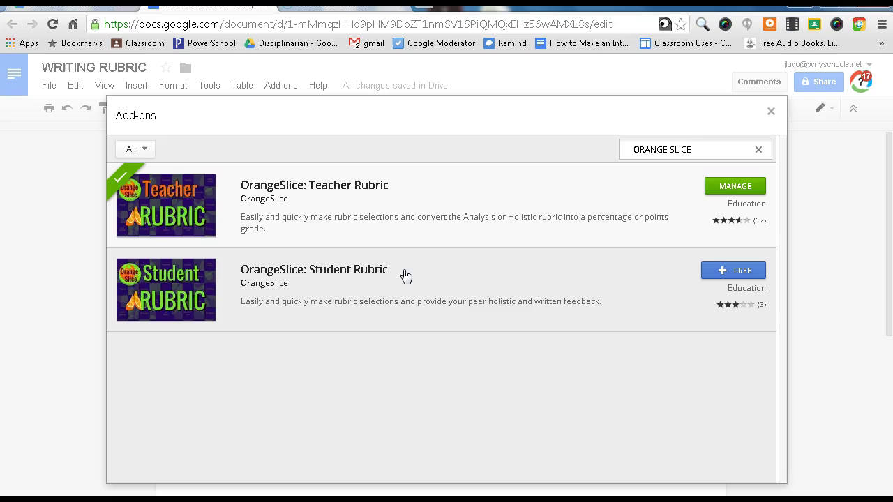
{"action": "left_click", "coordinate": [411, 221]}
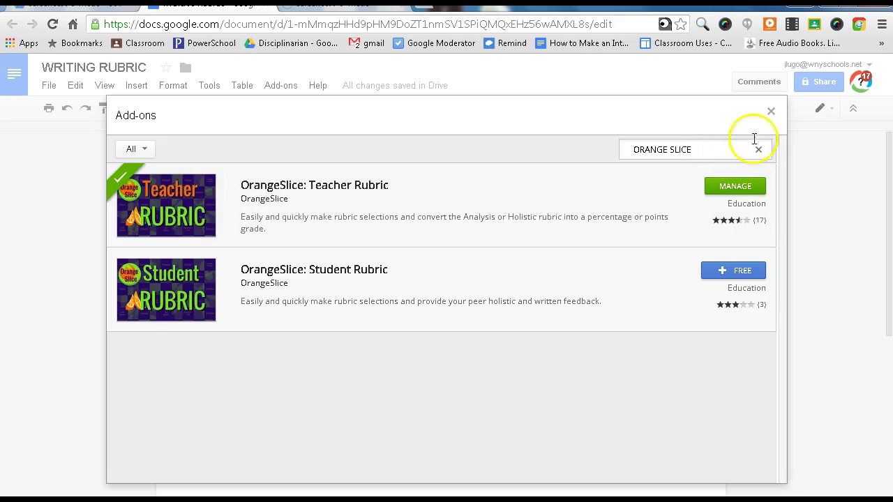
{"action": "left_click", "coordinate": [770, 113]}
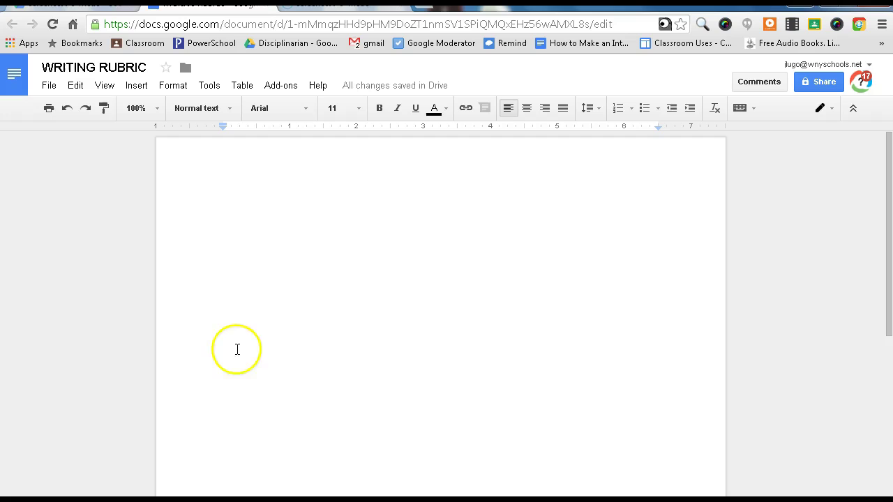
- Run OrangeSlice: Teacher Rubric > Score Rubric from Add-ons, inserting a Grade table
{"action": "left_click", "coordinate": [280, 85]}
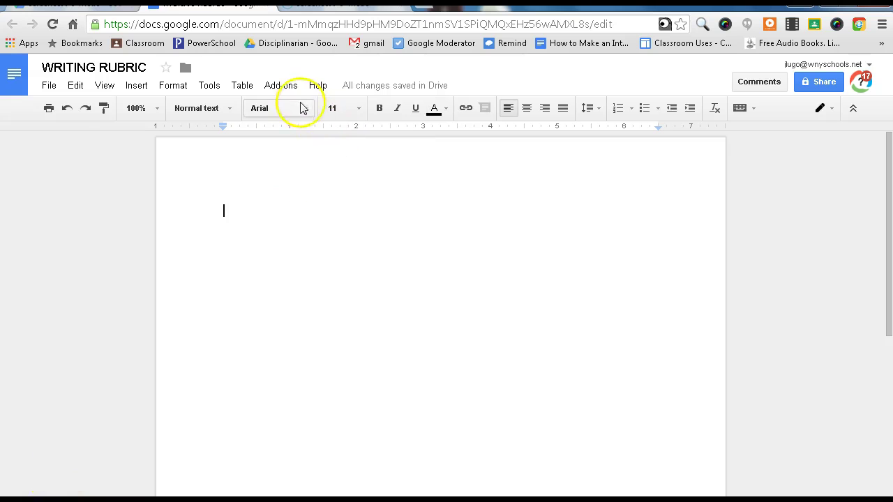
{"action": "left_click", "coordinate": [290, 91]}
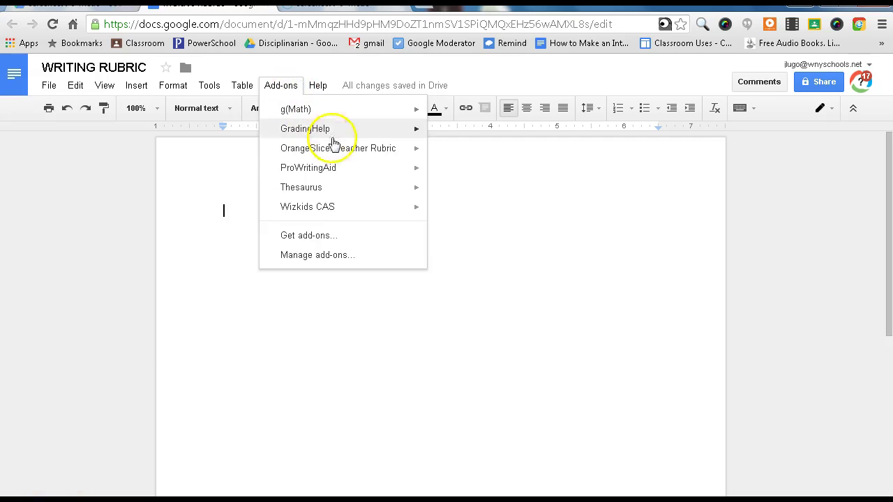
{"action": "mouse_move", "coordinate": [363, 150]}
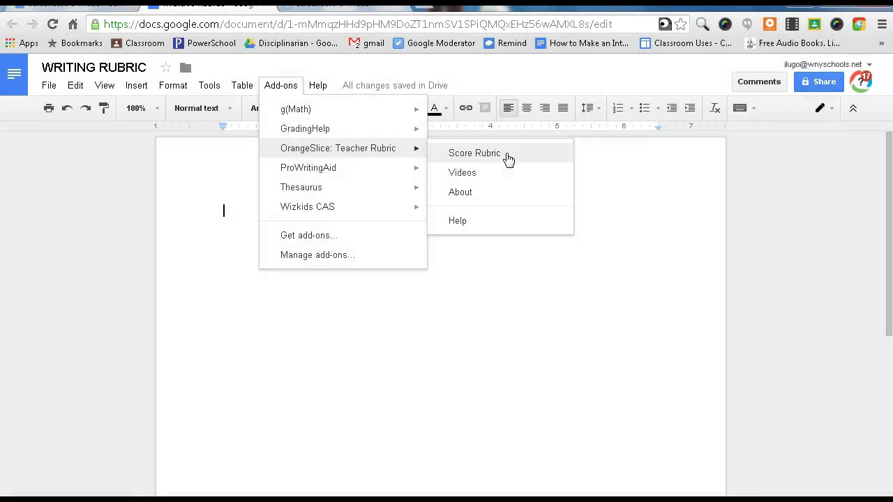
{"action": "left_click", "coordinate": [508, 154]}
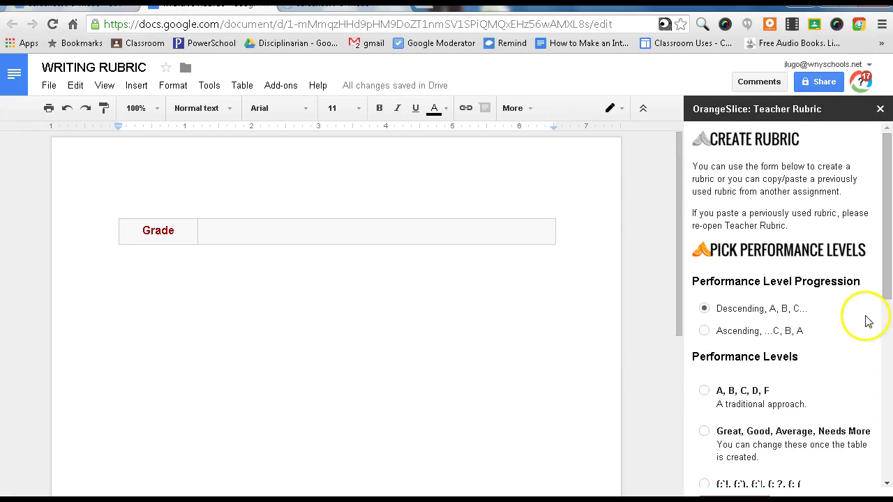
- Choose A, B, C, D, F as the rubric's performance levels in the OrangeSlice sidebar
{"action": "left_click_drag", "start_coordinate": [884, 293], "coordinate": [887, 371]}
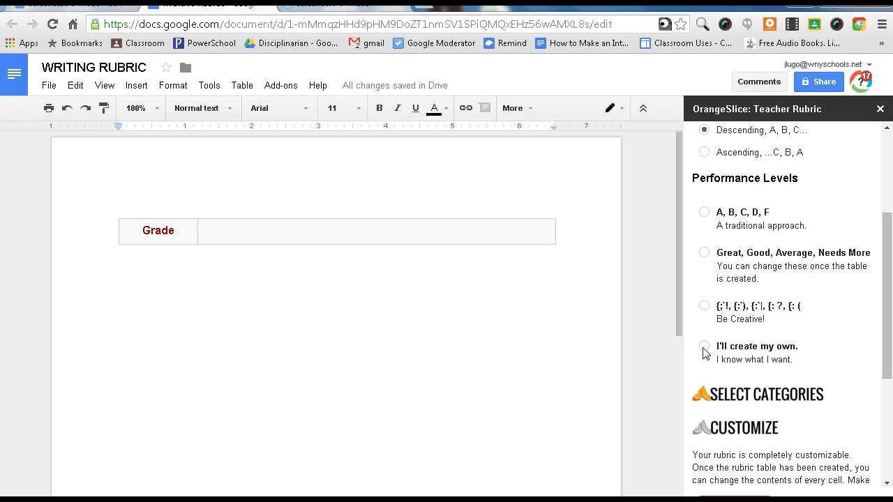
{"action": "left_click", "coordinate": [706, 213]}
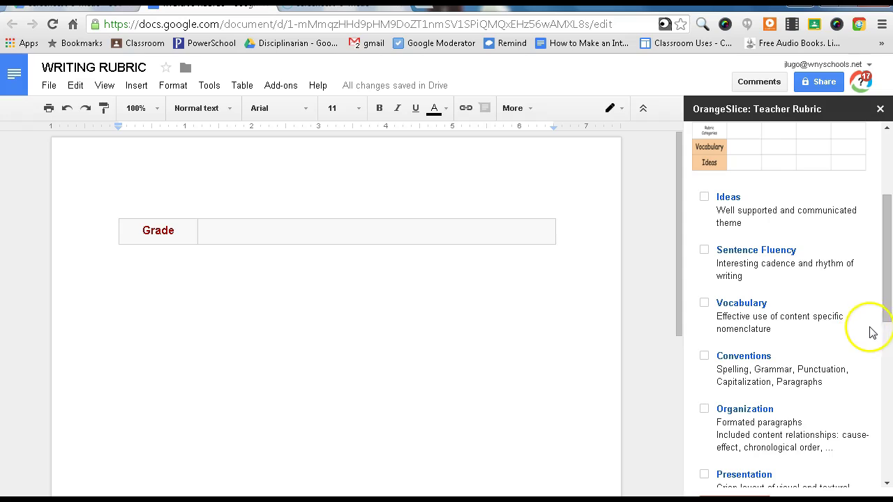
{"action": "left_click_drag", "start_coordinate": [886, 315], "coordinate": [886, 393]}
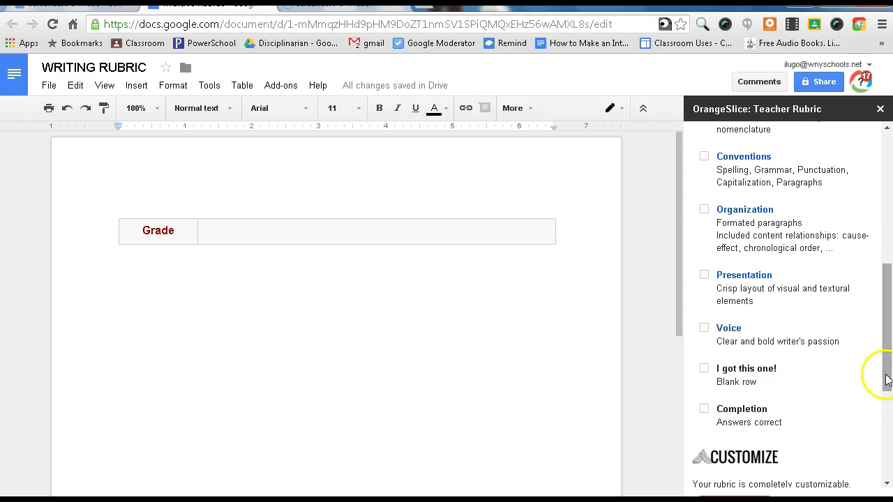
- Tick the Ideas, Sentence Fluency, Vocabulary, Conventions and Organization rubric categories
{"action": "left_click_drag", "start_coordinate": [886, 381], "coordinate": [884, 307]}
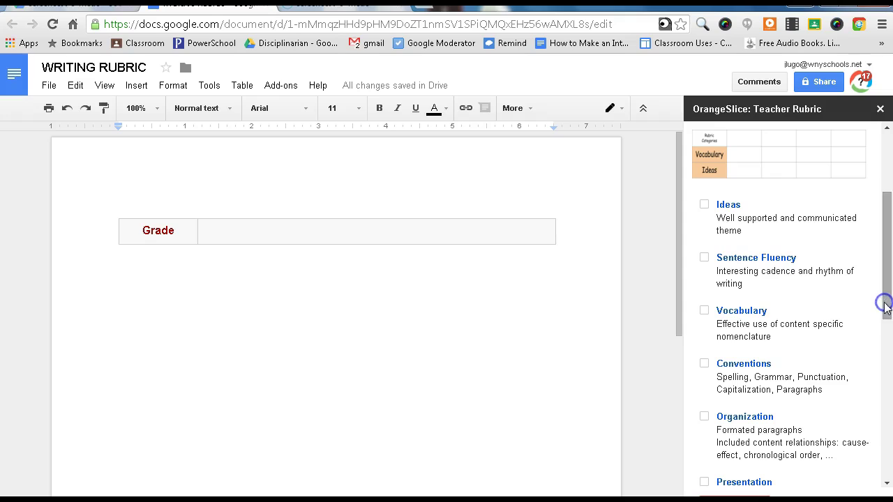
{"action": "left_click", "coordinate": [703, 204]}
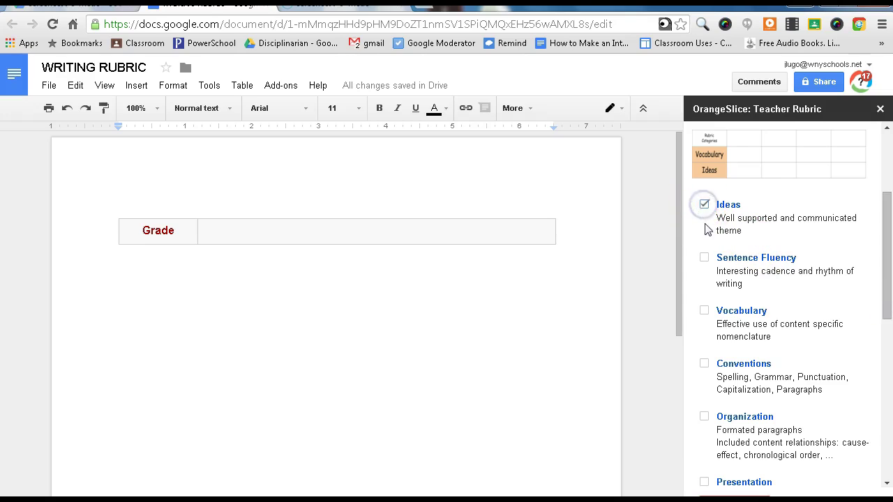
{"action": "left_click", "coordinate": [704, 258]}
{"action": "left_click", "coordinate": [705, 312]}
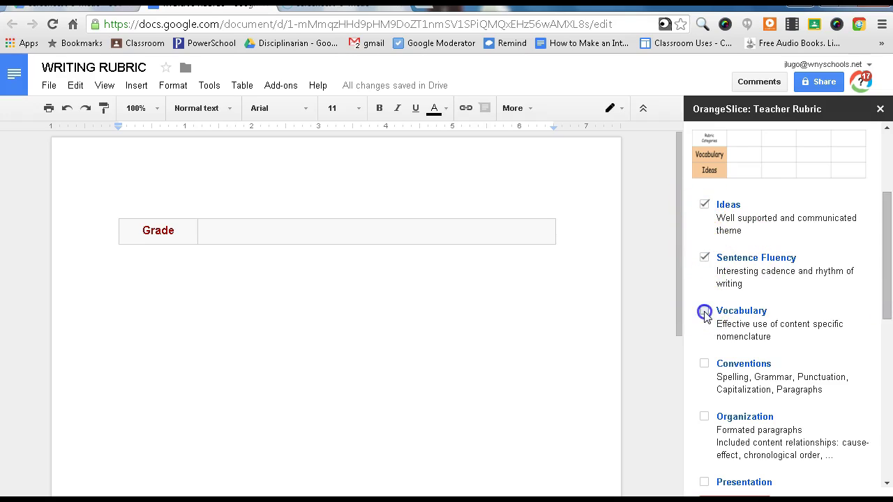
{"action": "left_click", "coordinate": [704, 363]}
{"action": "left_click", "coordinate": [705, 417]}
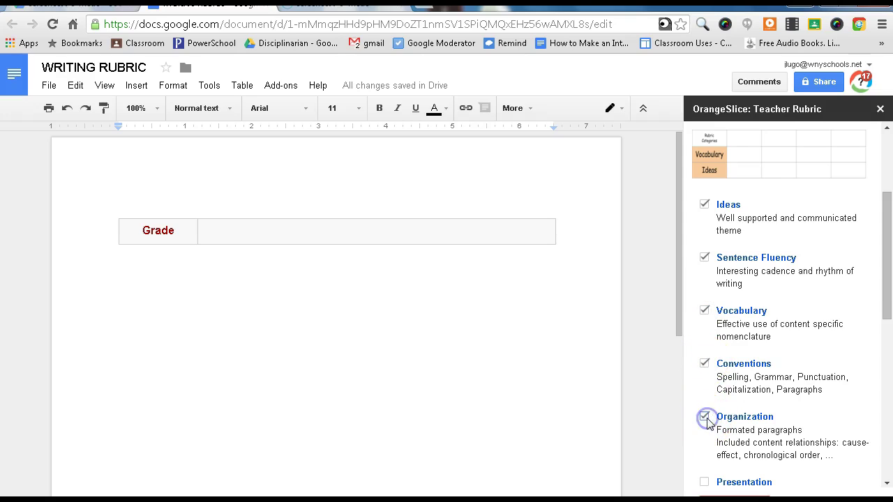
- Add Presentation, Voice, the blank I got this one! row and Completion, unticking Organization
{"action": "left_click", "coordinate": [886, 318]}
{"action": "left_click_drag", "start_coordinate": [887, 317], "coordinate": [886, 362]}
{"action": "left_click", "coordinate": [797, 360]}
{"action": "left_click", "coordinate": [705, 355]}
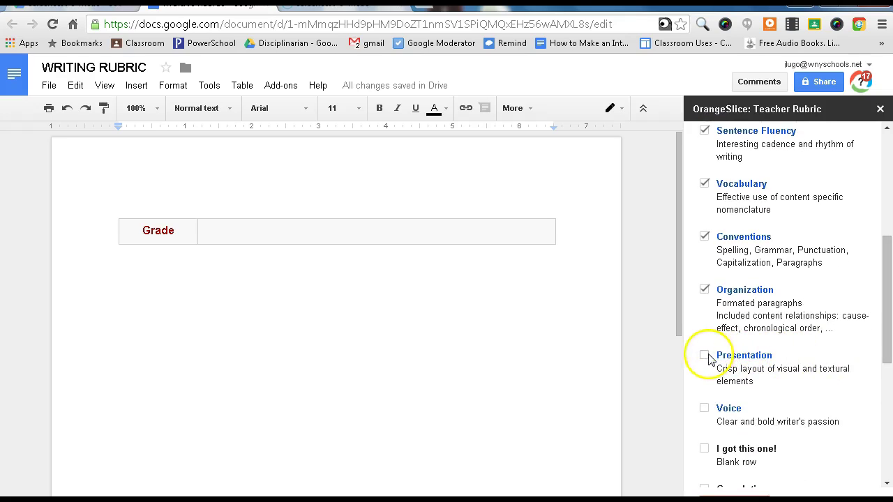
{"action": "left_click", "coordinate": [704, 289]}
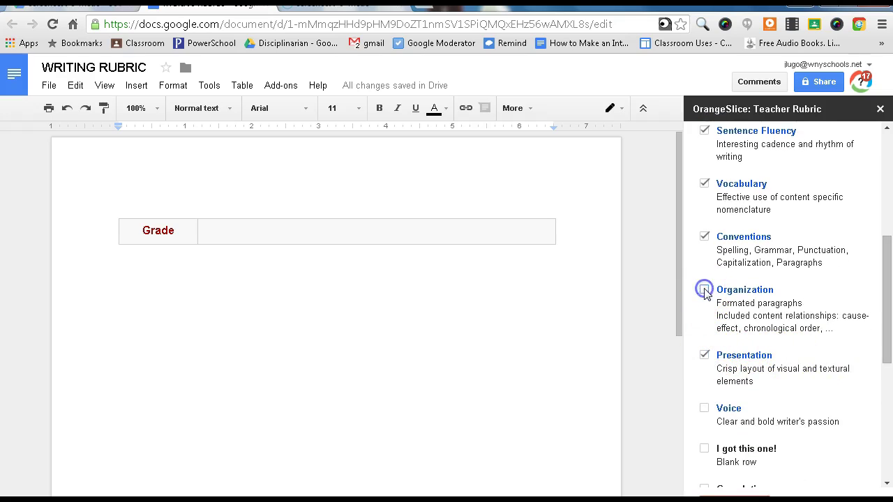
{"action": "left_click", "coordinate": [705, 408]}
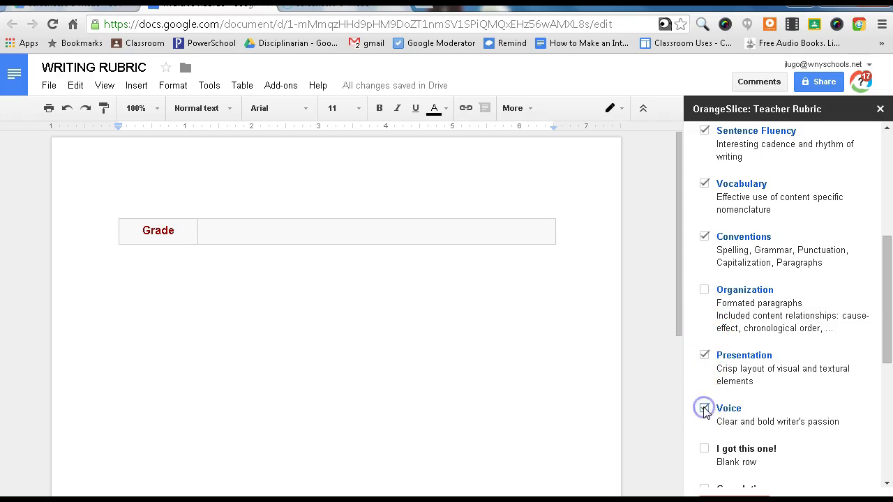
{"action": "left_click_drag", "start_coordinate": [887, 353], "coordinate": [885, 379]}
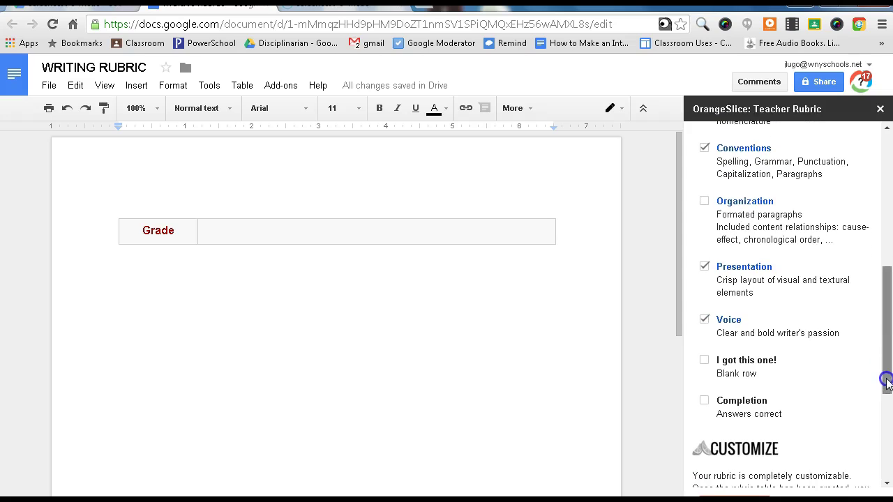
{"action": "left_click", "coordinate": [705, 358]}
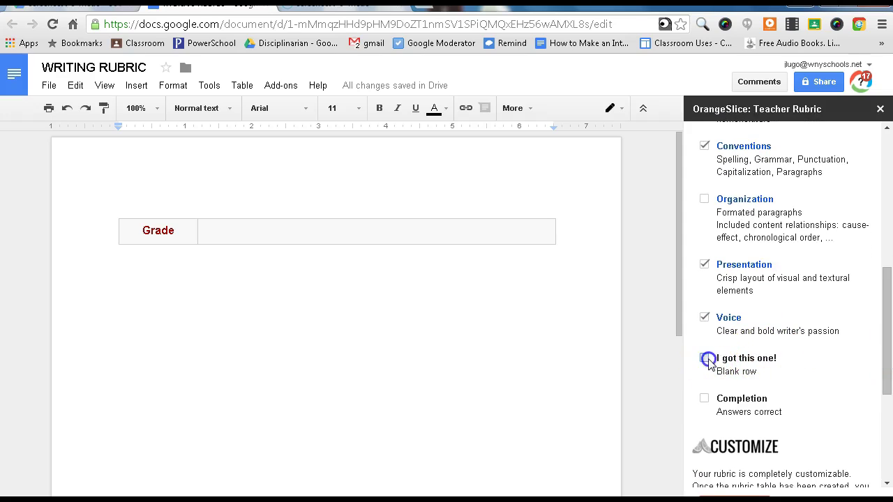
{"action": "left_click", "coordinate": [704, 399]}
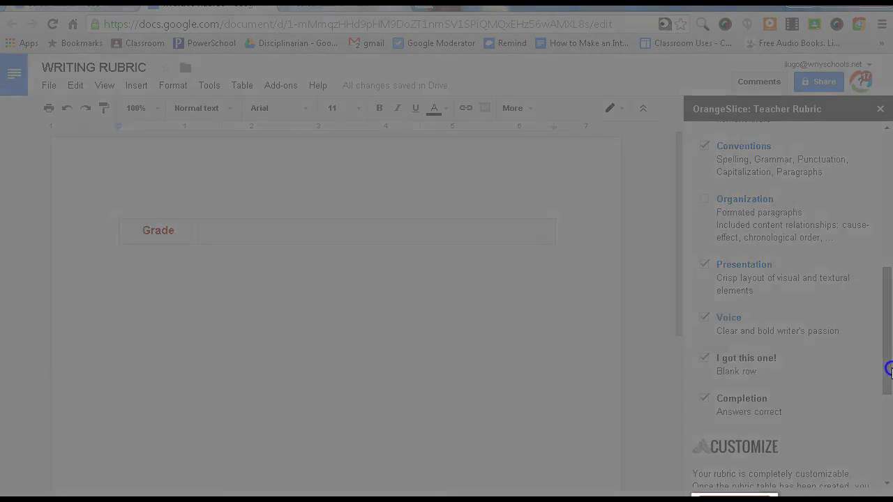
{"action": "scroll", "coordinate": [887, 364], "scroll_direction": "down", "scroll_amount": 3}
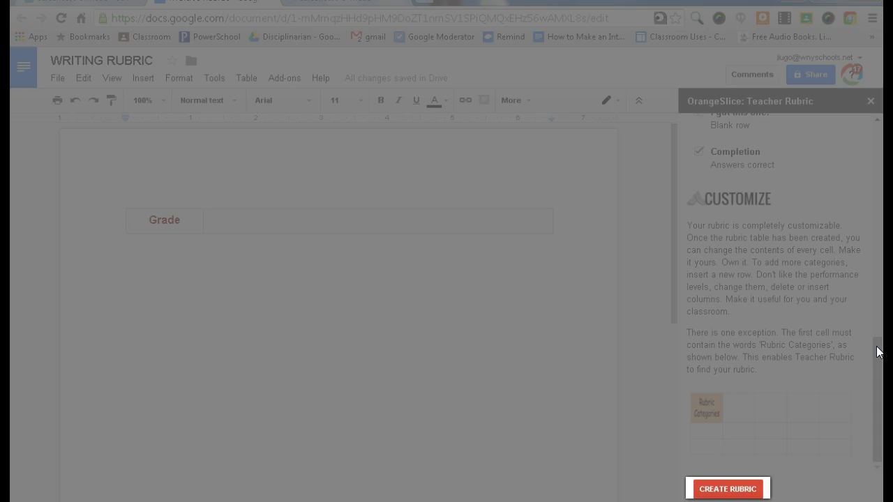
- Generate the A–F rubric table in the document and scroll through its rows
{"action": "left_click", "coordinate": [740, 487]}
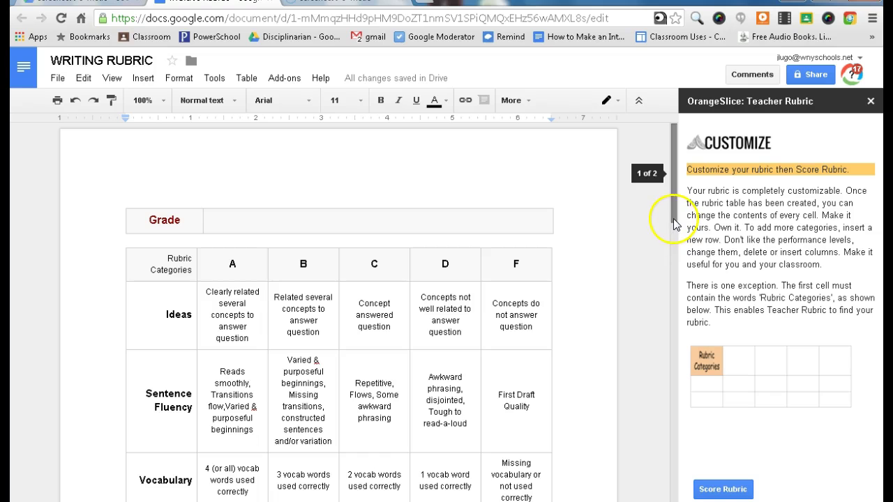
{"action": "left_click_drag", "start_coordinate": [671, 226], "coordinate": [674, 241]}
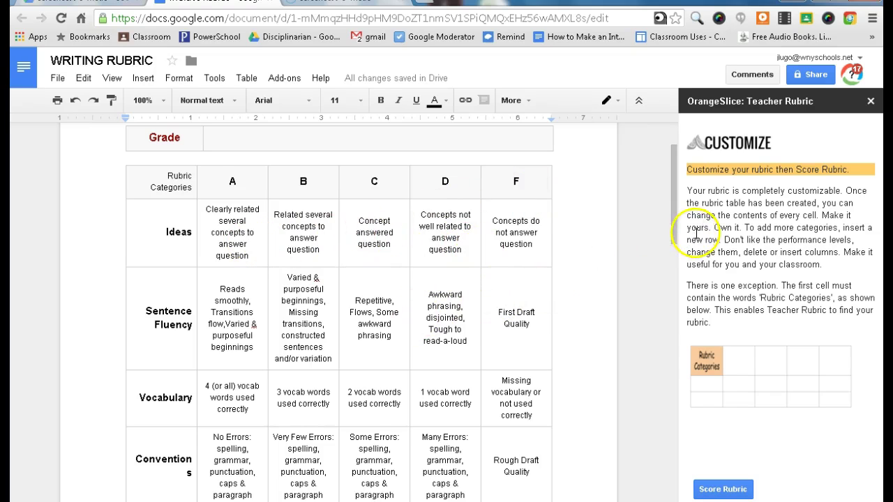
{"action": "left_click_drag", "start_coordinate": [675, 236], "coordinate": [675, 304]}
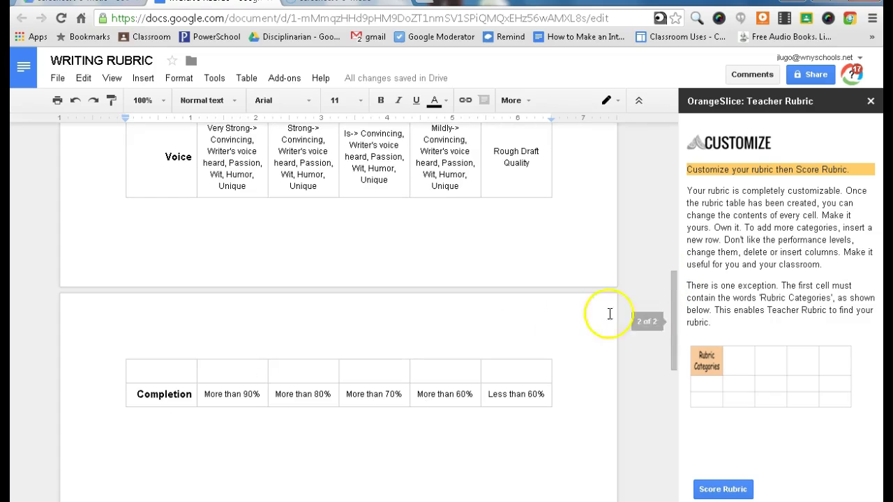
- Fill the blank rubric row as FORMAT, graded from EXCELLENT MLA FORMAT down to LACKING MLA FORMAT
{"action": "left_click", "coordinate": [168, 374]}
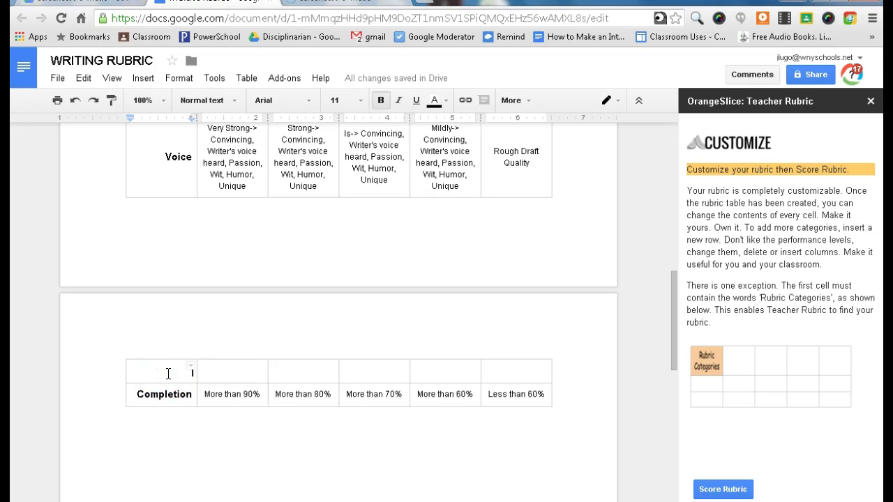
{"action": "type", "text": "'"}
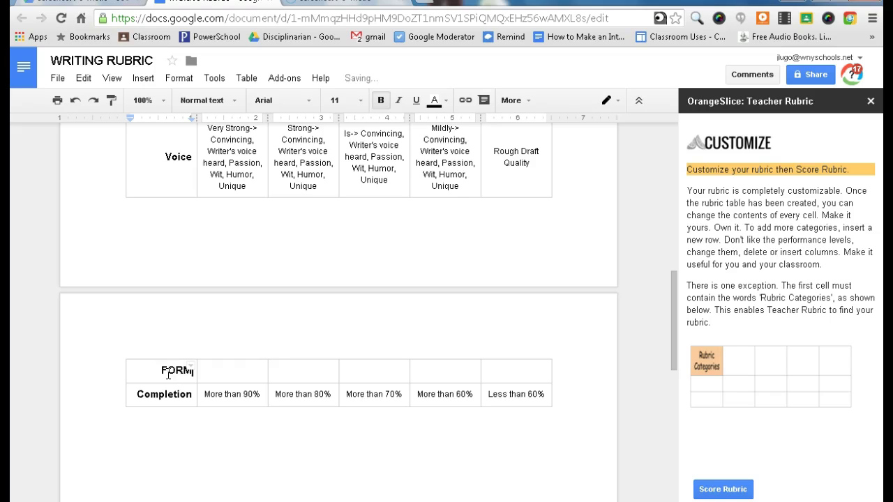
{"action": "type", "text": "ORMAT"}
{"action": "key", "text": "Tab"}
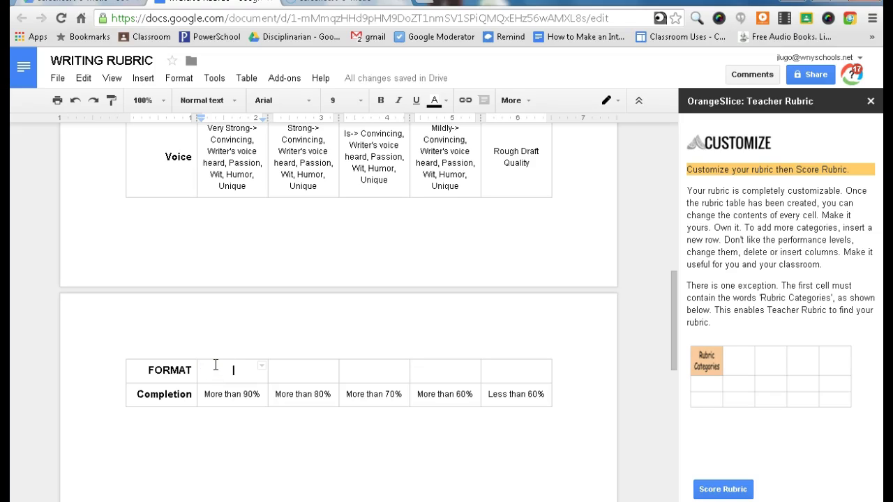
{"action": "type", "text": "EXCEL"}
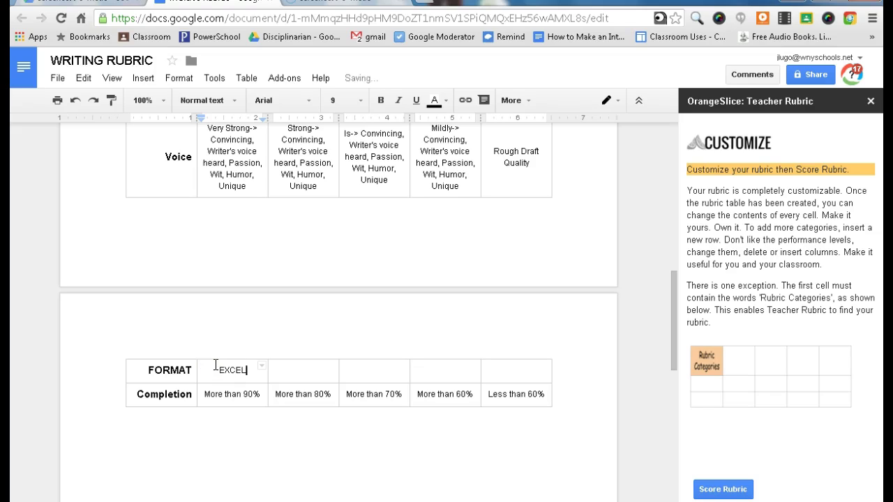
{"action": "type", "text": "LENT"}
{"action": "key", "text": "Return"}
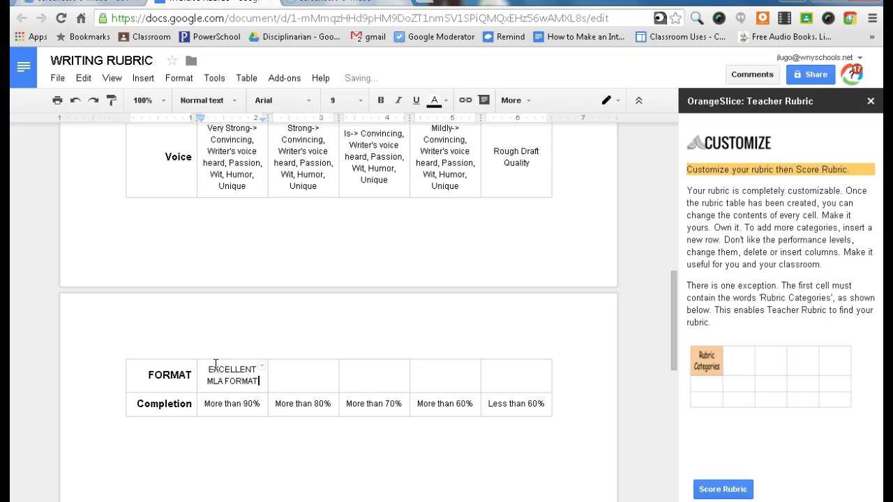
{"action": "left_click", "coordinate": [285, 370]}
{"action": "type", "text": "VERY STRON M"}
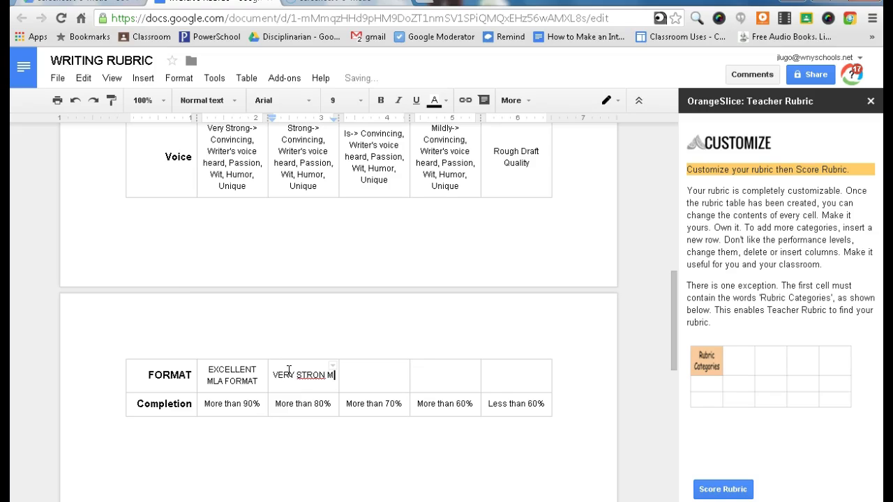
{"action": "type", "text": "LS"}
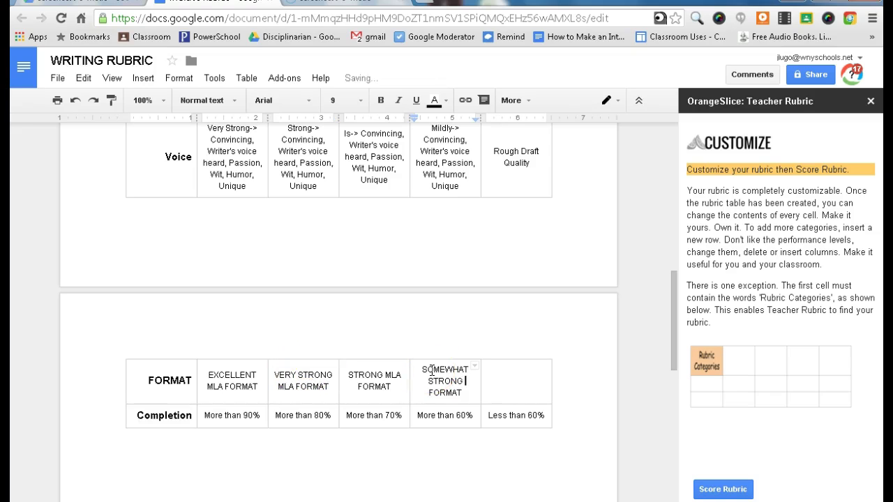
{"action": "type", "text": "MLA"}
{"action": "left_click", "coordinate": [507, 378]}
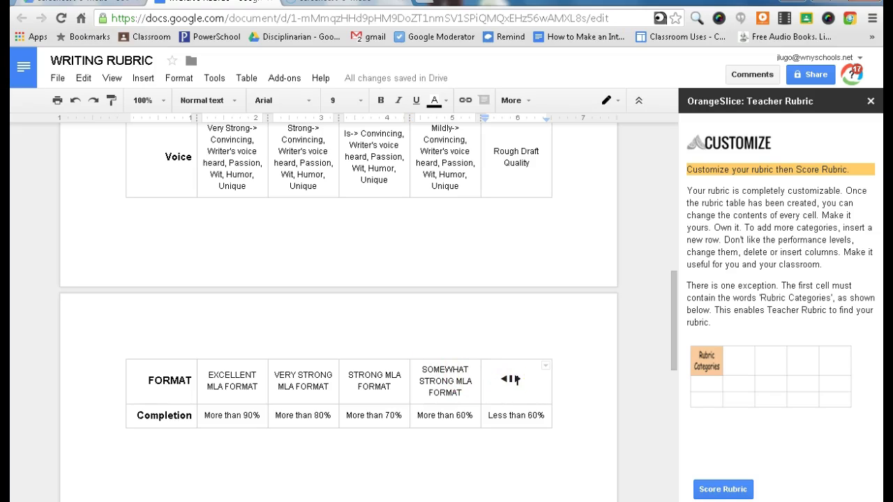
{"action": "type", "text": "LACKING"}
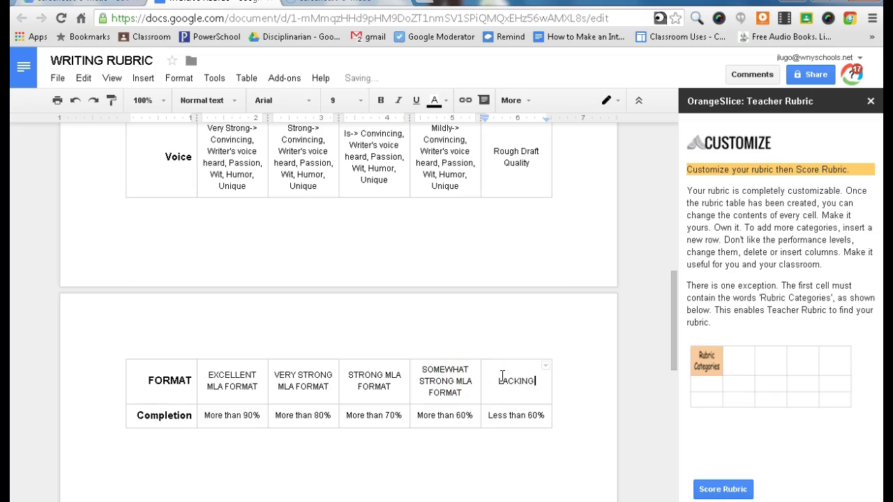
{"action": "type", "text": " MLA"}
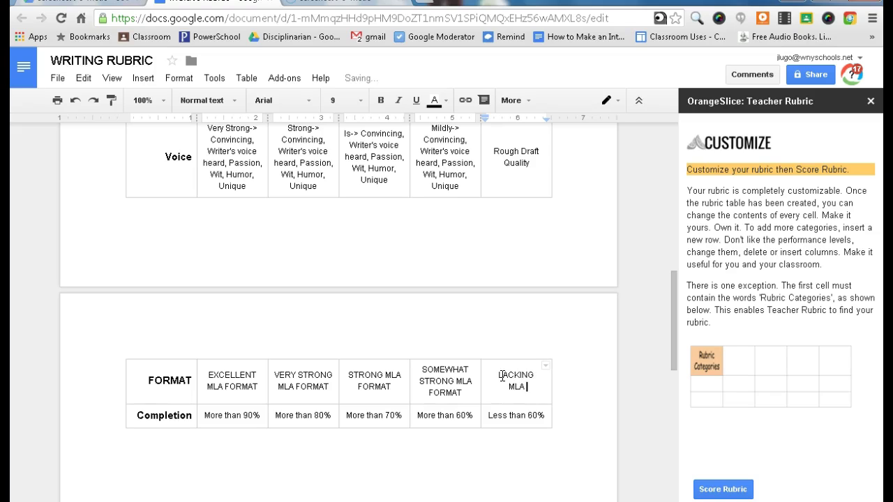
{"action": "type", "text": " FORMAT"}
{"action": "left_click", "coordinate": [571, 386]}
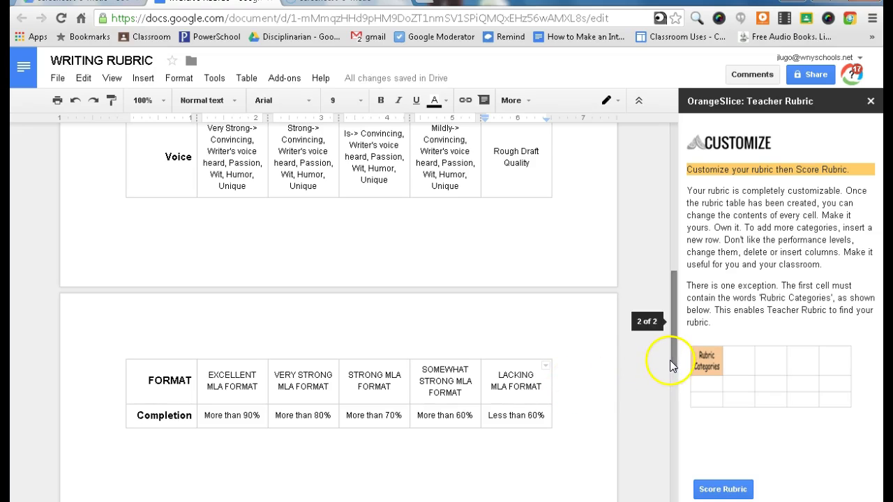
- Start scoring the customized rubric, keeping analysis rather than holistic scoring
{"action": "left_click_drag", "start_coordinate": [671, 360], "coordinate": [677, 307]}
{"action": "left_click", "coordinate": [723, 489]}
{"action": "left_click", "coordinate": [724, 490]}
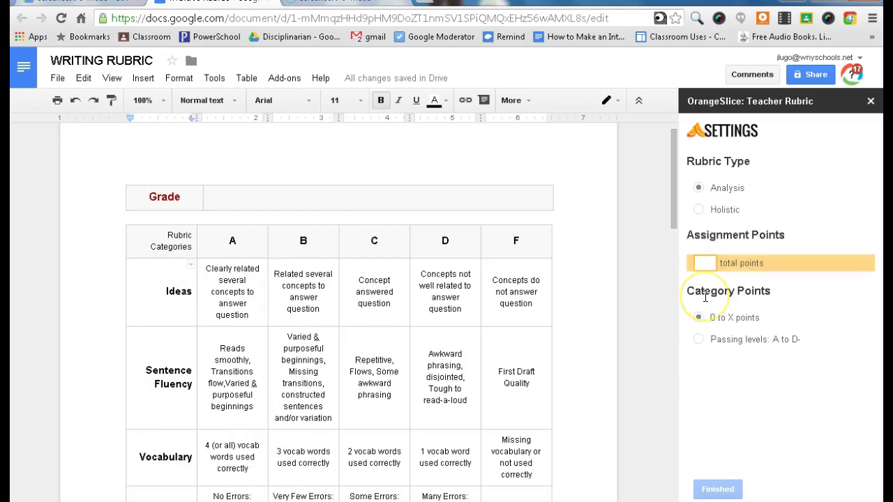
{"action": "left_click", "coordinate": [699, 208]}
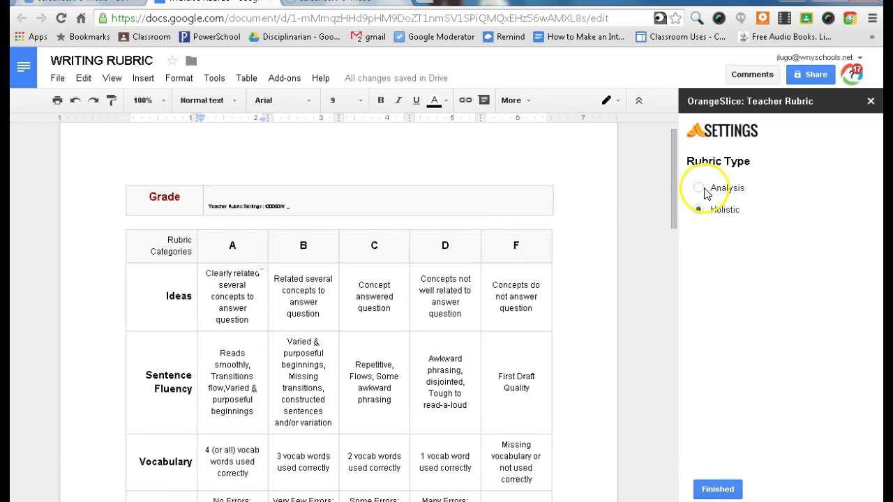
{"action": "left_click", "coordinate": [702, 189]}
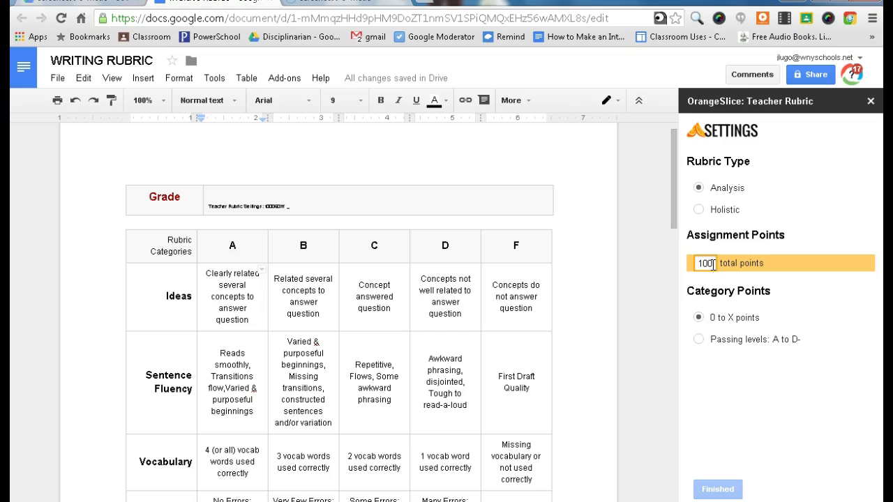
- Set 100 total points with passing levels A to D- above 65%, and finish
{"action": "left_click", "coordinate": [700, 340]}
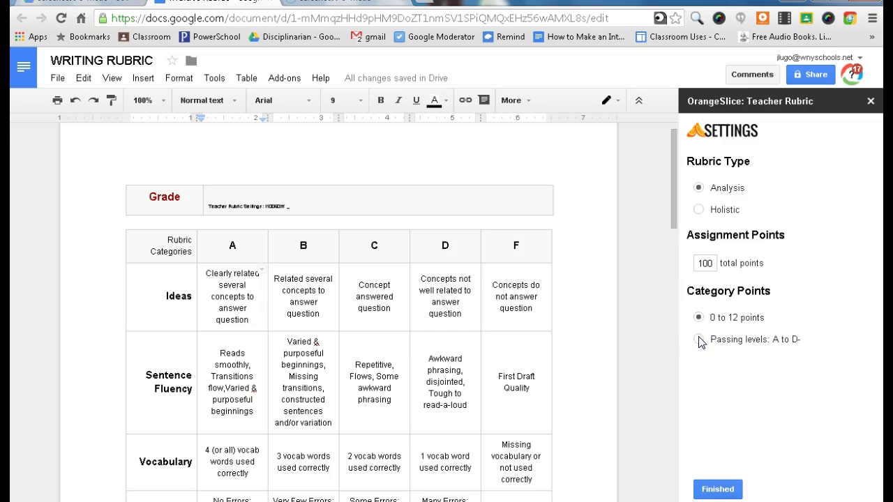
{"action": "left_click", "coordinate": [700, 340]}
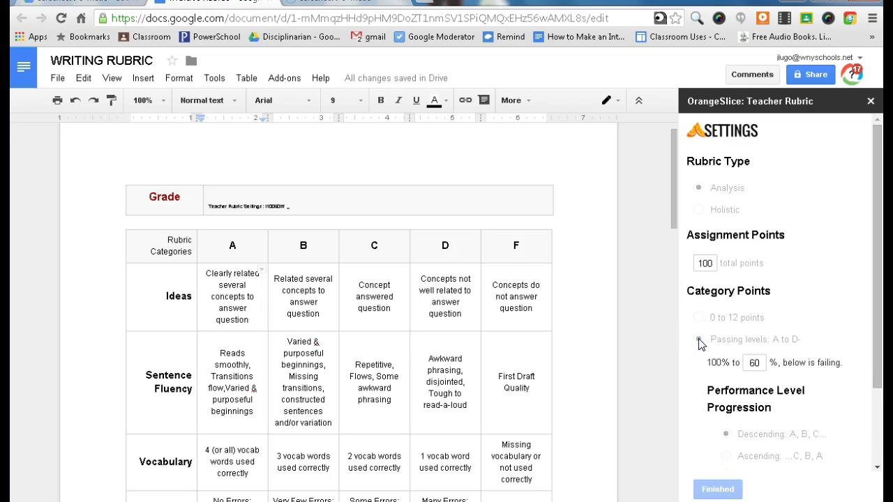
{"action": "left_click", "coordinate": [765, 370]}
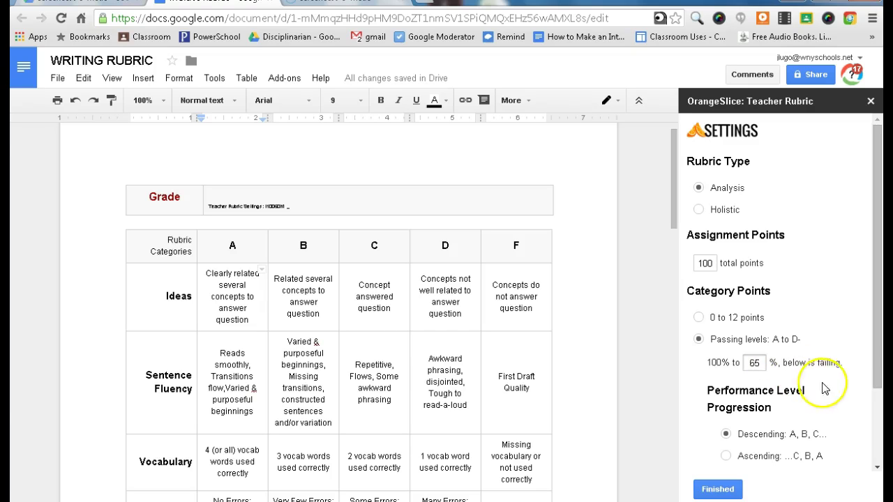
{"action": "left_click", "coordinate": [873, 378]}
{"action": "left_click_drag", "start_coordinate": [877, 390], "coordinate": [879, 460]}
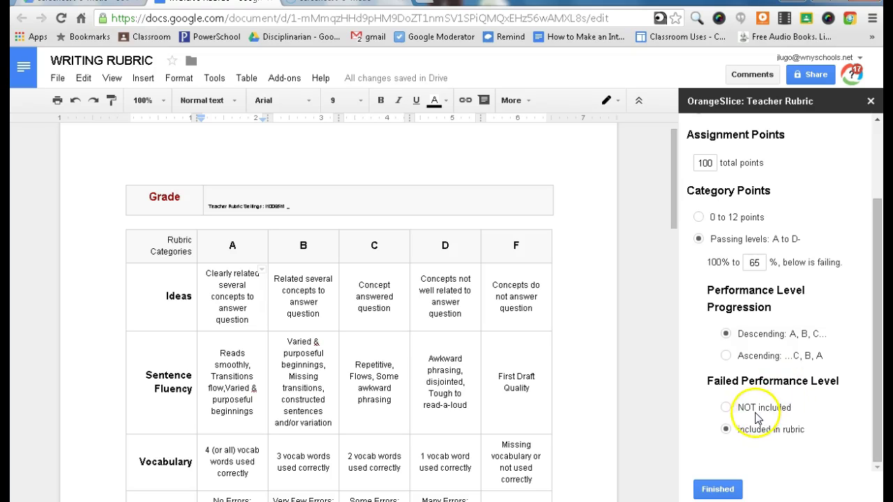
{"action": "left_click", "coordinate": [720, 489]}
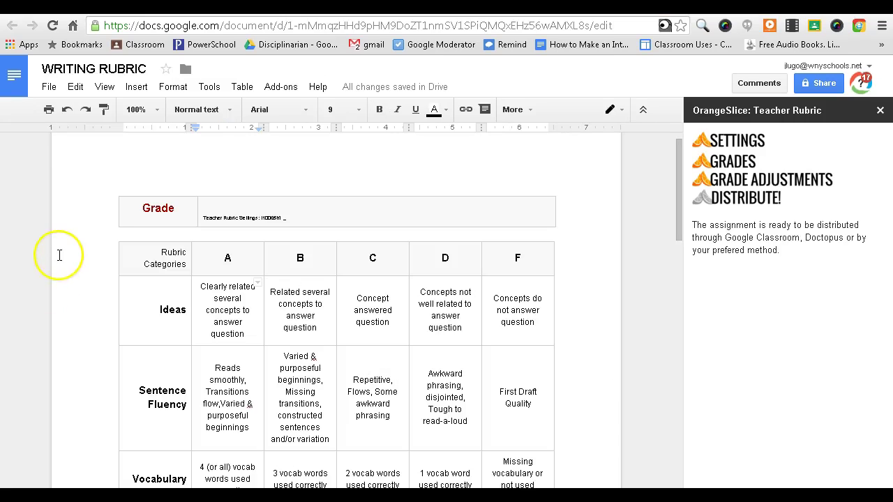
- Select the entire rubric table from above its first row down through all rows
{"action": "left_click_drag", "start_coordinate": [108, 194], "coordinate": [288, 381]}
{"action": "scroll", "coordinate": [292, 391], "scroll_direction": "down", "scroll_amount": 10}
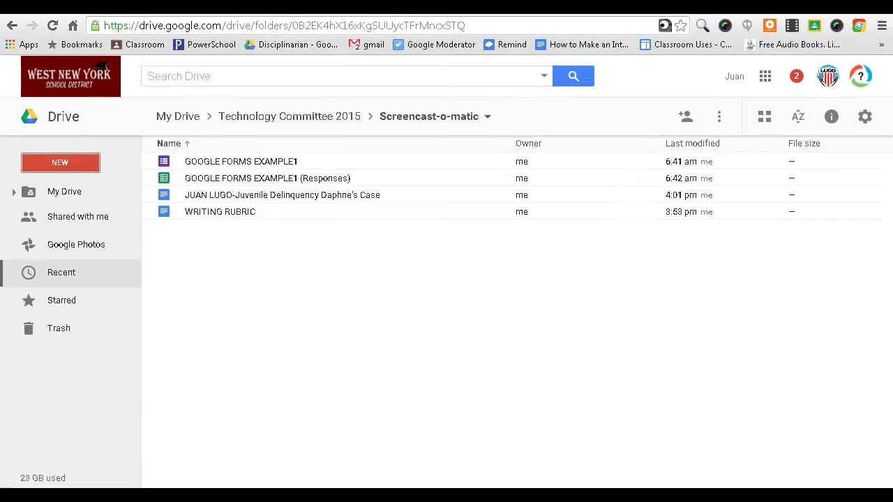
- Open the student's Juvenile Delinquency Daphne's Case essay from the Screencast-o-matic folder
{"action": "double_click", "coordinate": [225, 196]}
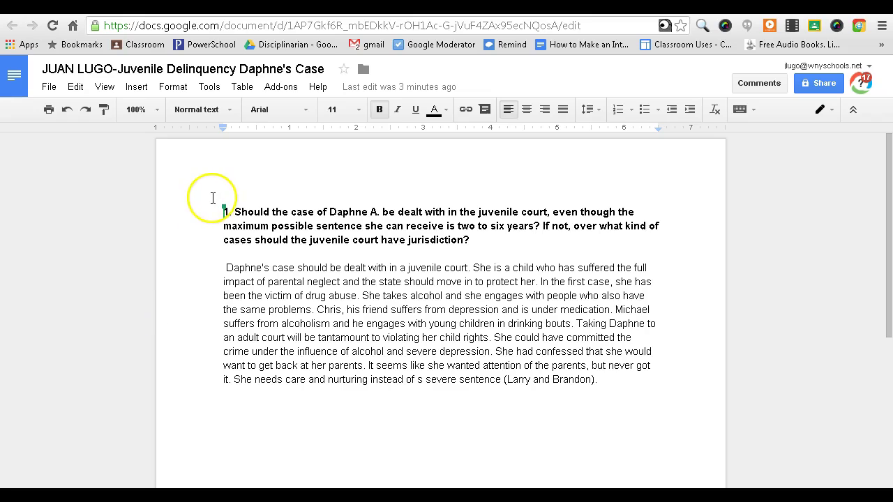
- Add a blank line above question 1 and paste the copied rubric table there
{"action": "left_click", "coordinate": [215, 203]}
{"action": "key", "text": "Return"}
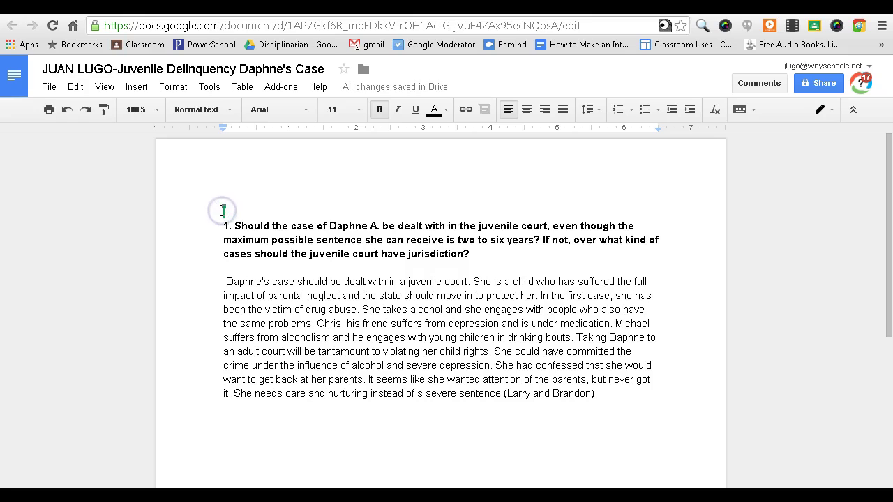
{"action": "left_click", "coordinate": [75, 87]}
{"action": "left_click", "coordinate": [94, 195]}
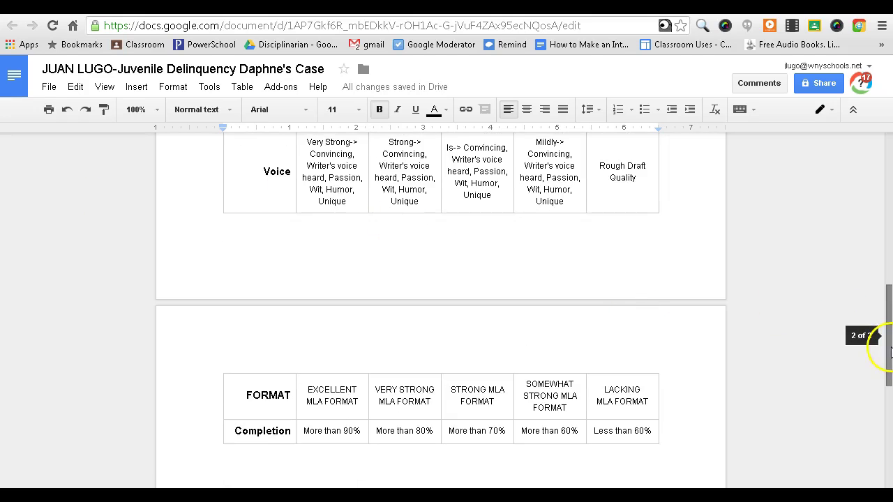
{"action": "left_click_drag", "start_coordinate": [889, 355], "coordinate": [889, 184]}
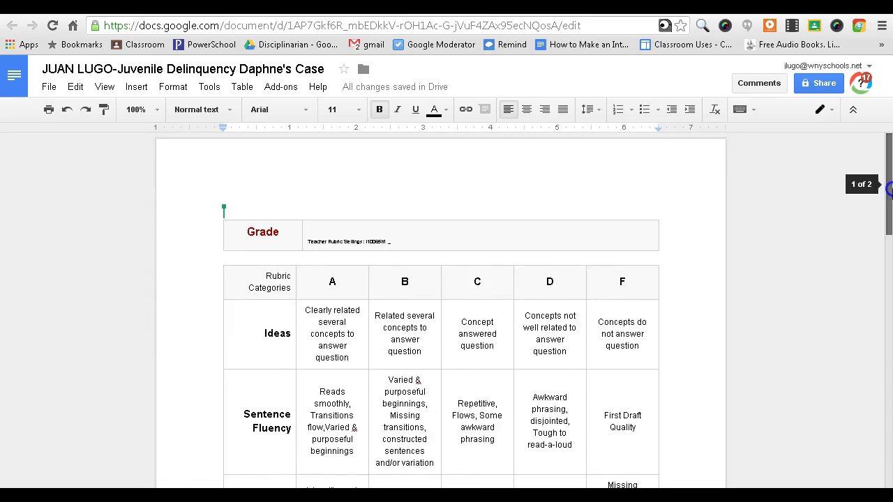
- Launch OrangeSlice: Teacher Rubric's Score Rubric and score Ideas as level A
{"action": "left_click", "coordinate": [288, 87]}
{"action": "mouse_move", "coordinate": [339, 148]}
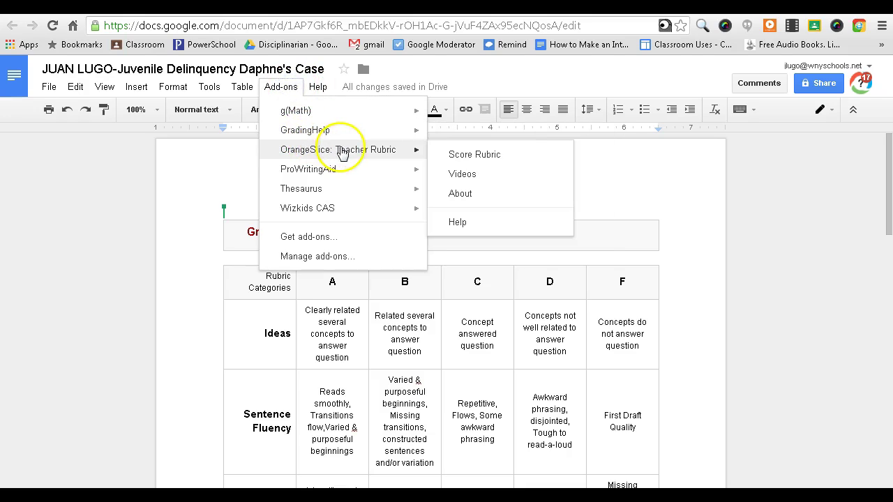
{"action": "left_click", "coordinate": [457, 154]}
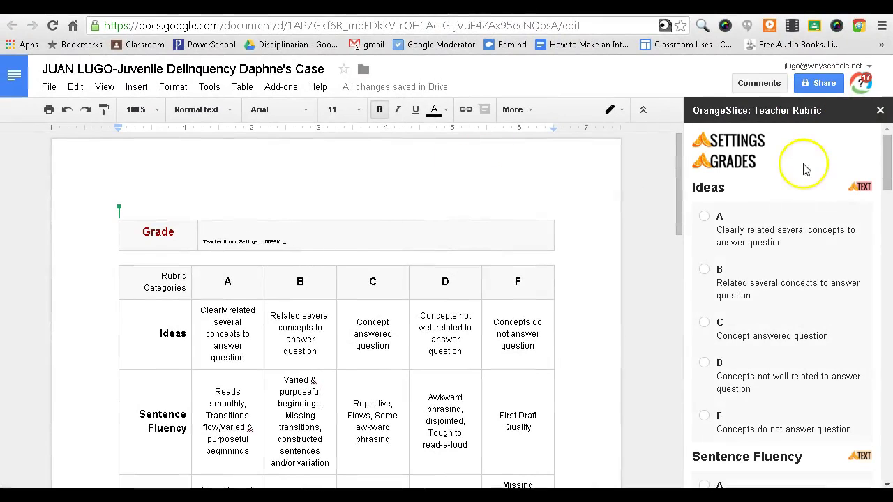
{"action": "left_click", "coordinate": [706, 218]}
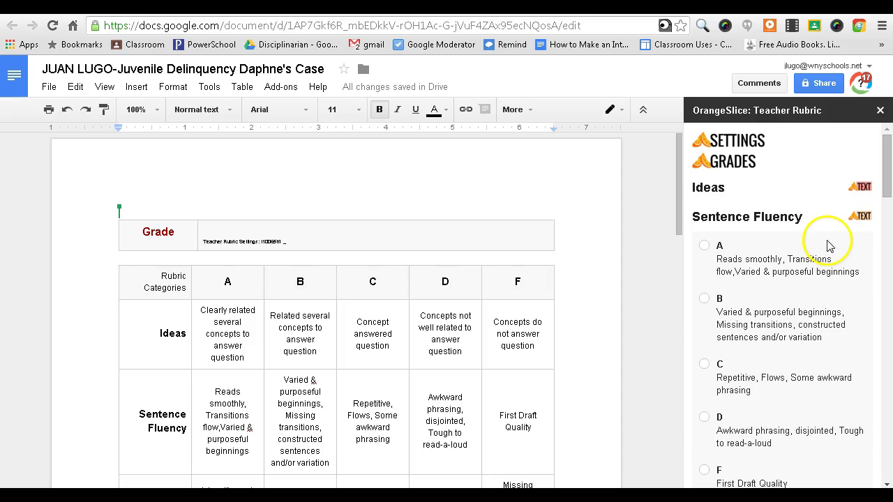
- Score Sentence Fluency B, Vocabulary A and Conventions B
{"action": "left_click", "coordinate": [704, 300]}
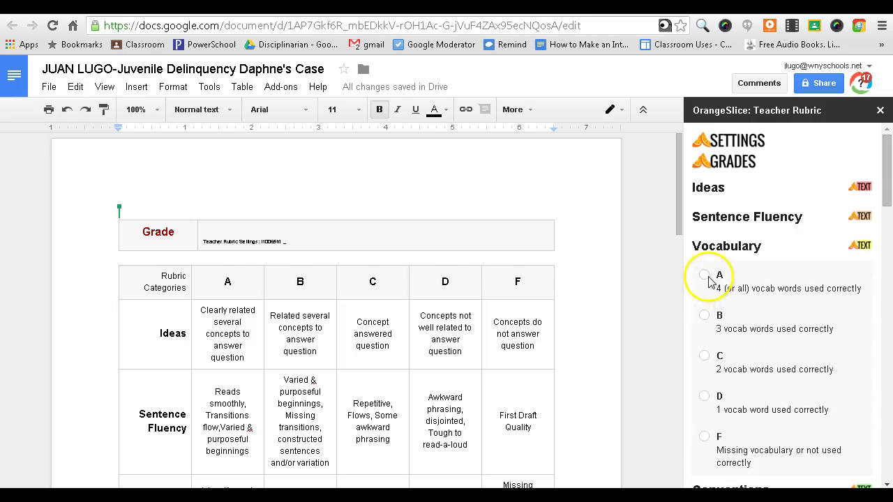
{"action": "left_click", "coordinate": [707, 276]}
{"action": "left_click", "coordinate": [705, 307]}
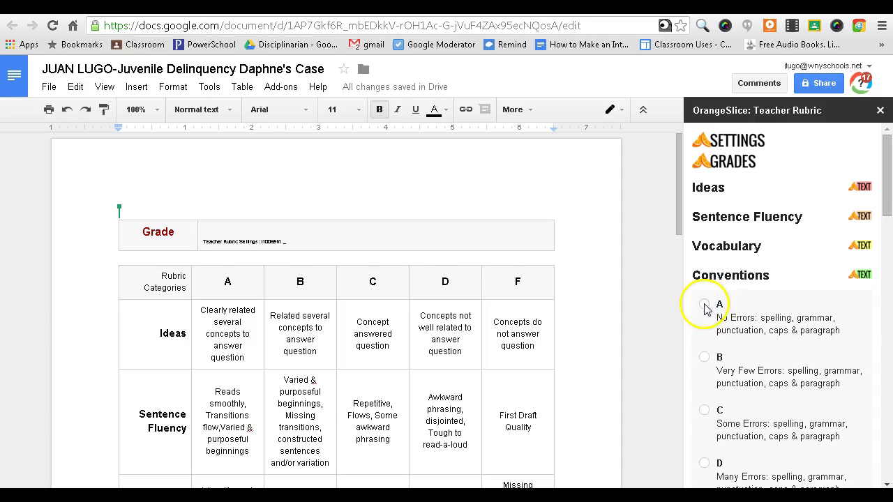
{"action": "left_click", "coordinate": [704, 357]}
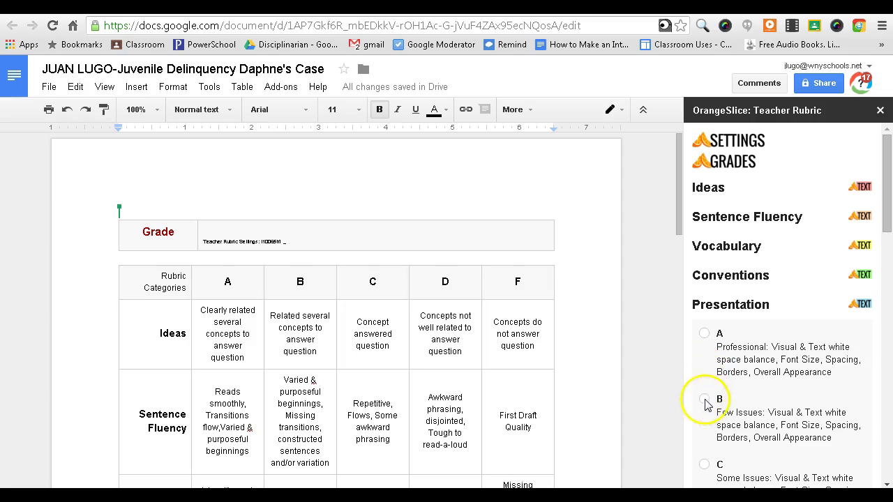
- Score Presentation C, Voice A, FORMAT A and Completion A
{"action": "left_click", "coordinate": [704, 464]}
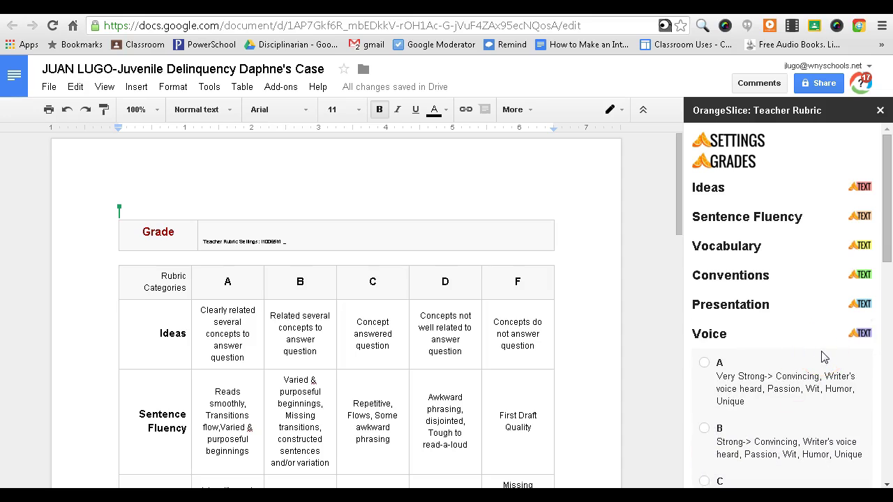
{"action": "left_click", "coordinate": [704, 363]}
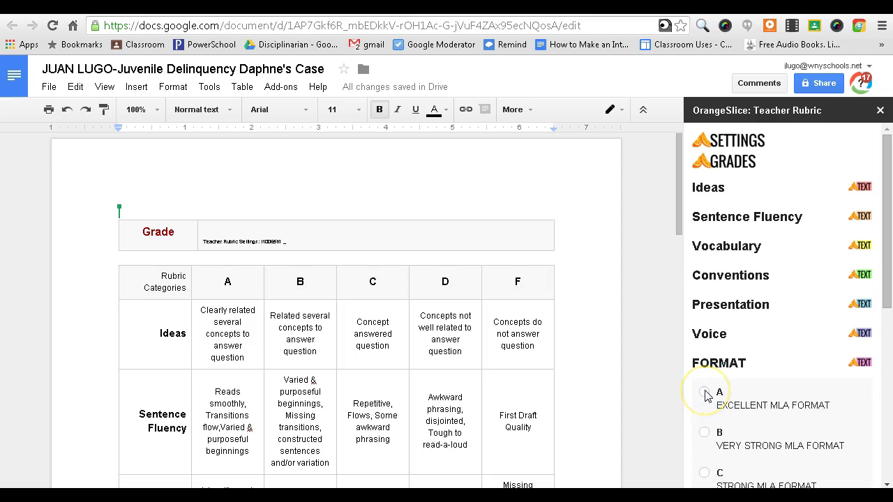
{"action": "left_click", "coordinate": [704, 394]}
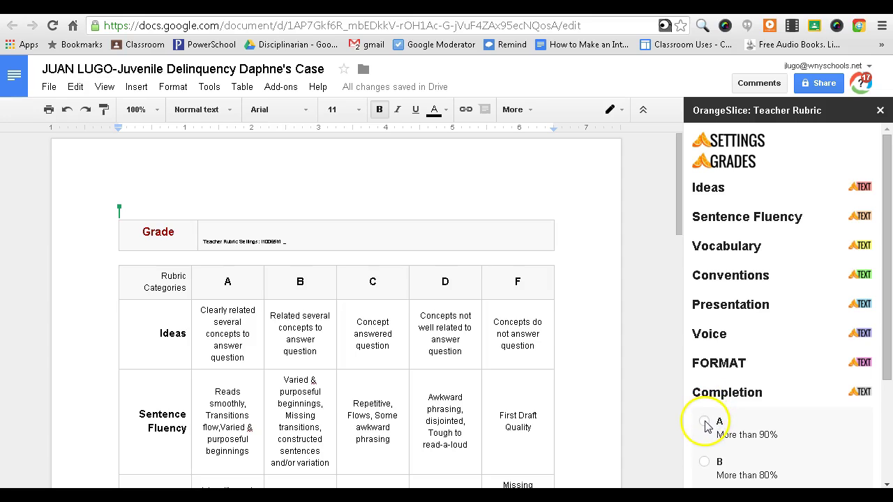
{"action": "left_click", "coordinate": [705, 424]}
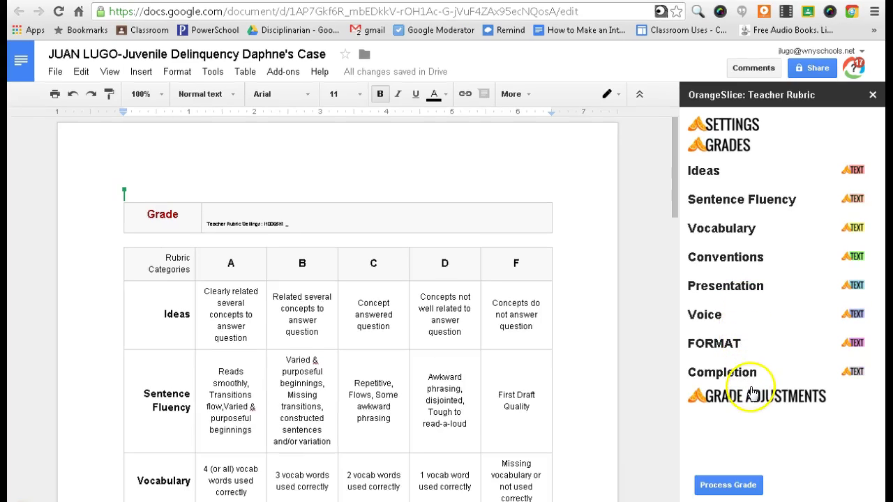
- Review the Grade Adjustments: Extra Credit, Late Penalty and Plagiarized Penalty, leaving none applied
{"action": "left_click", "coordinate": [753, 399]}
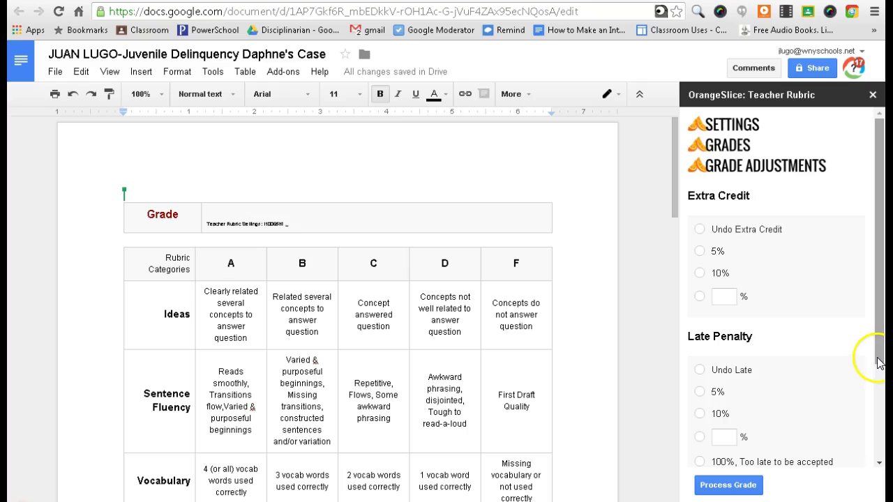
{"action": "left_click_drag", "start_coordinate": [879, 362], "coordinate": [754, 407]}
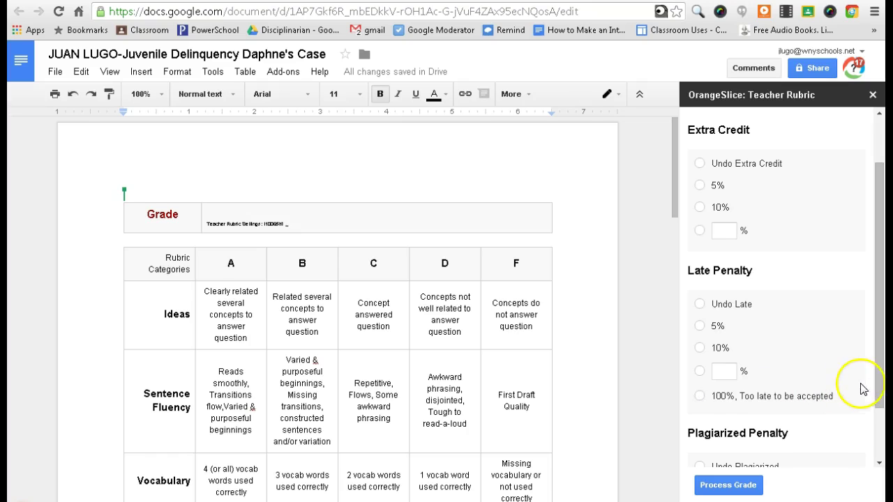
{"action": "left_click_drag", "start_coordinate": [877, 392], "coordinate": [881, 453]}
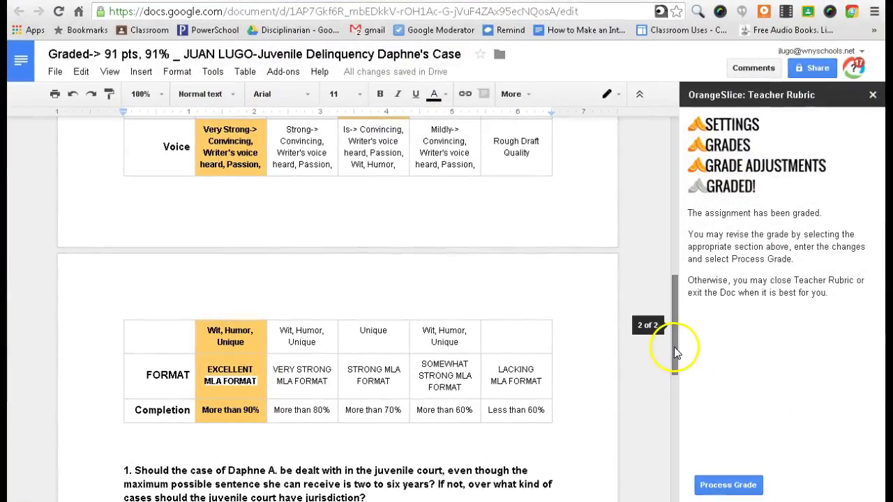
- Check the orange-highlighted rubric cells and the 91 pts, 91% grade in table and title
{"action": "left_click_drag", "start_coordinate": [674, 347], "coordinate": [683, 182]}
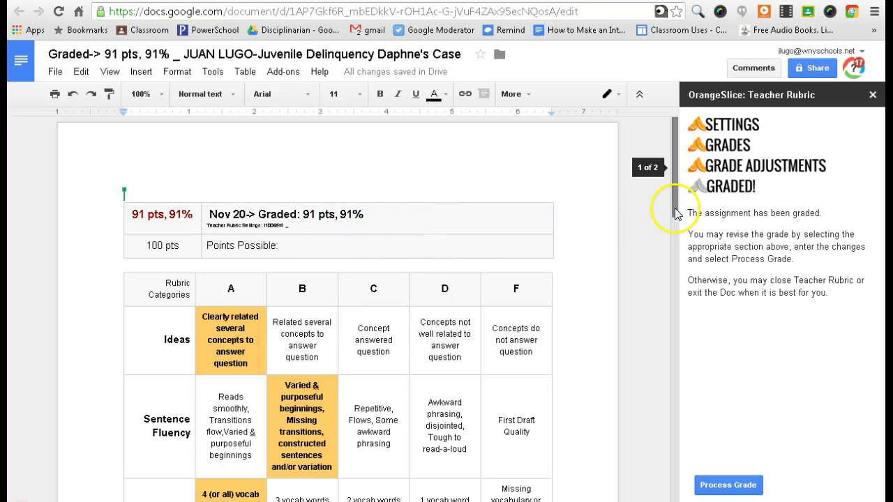
{"action": "left_click", "coordinate": [499, 250]}
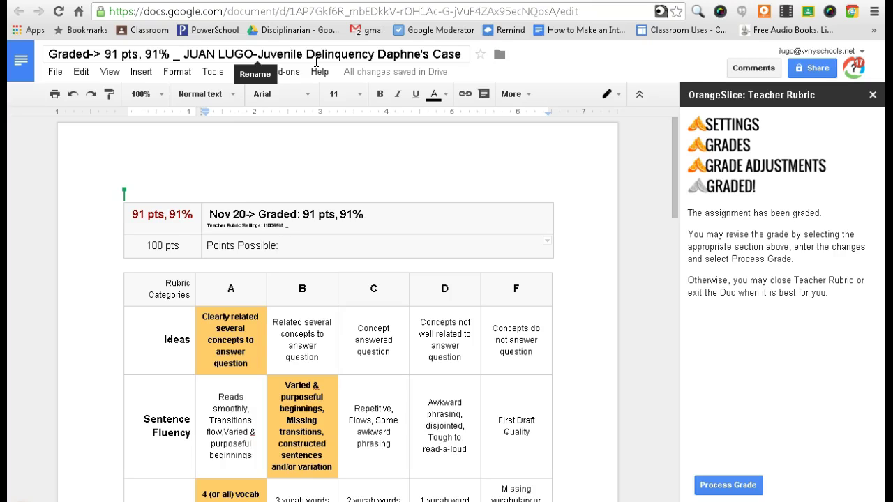
{"action": "left_click", "coordinate": [675, 134]}
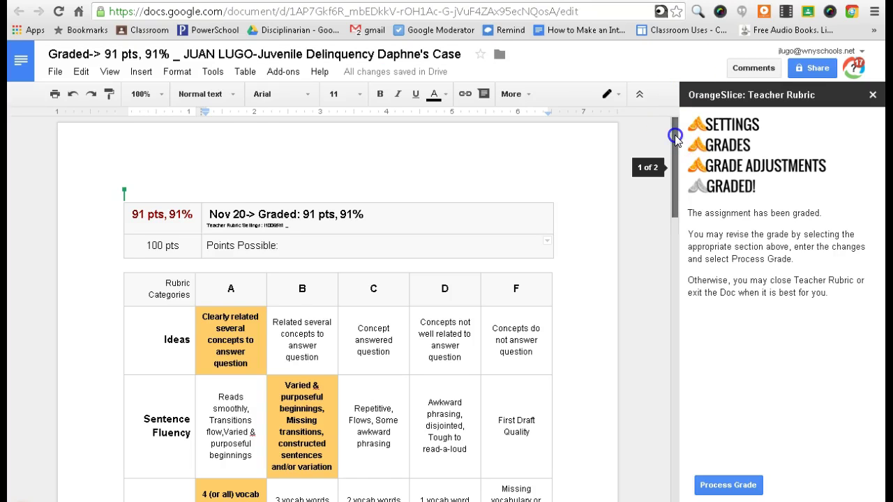
{"action": "left_click_drag", "start_coordinate": [674, 135], "coordinate": [675, 149]}
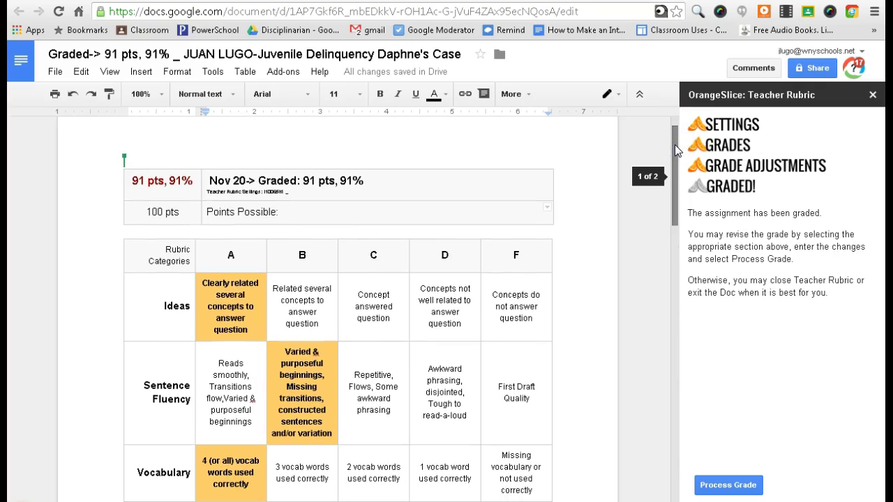